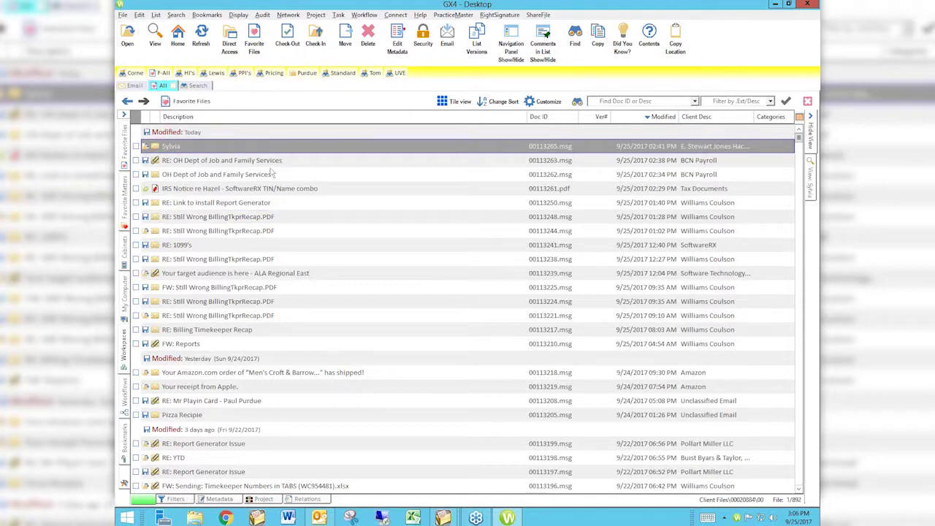
Open the Worldox preferences, enlarge the window and move it to the middle of the screen.
click(138, 15)
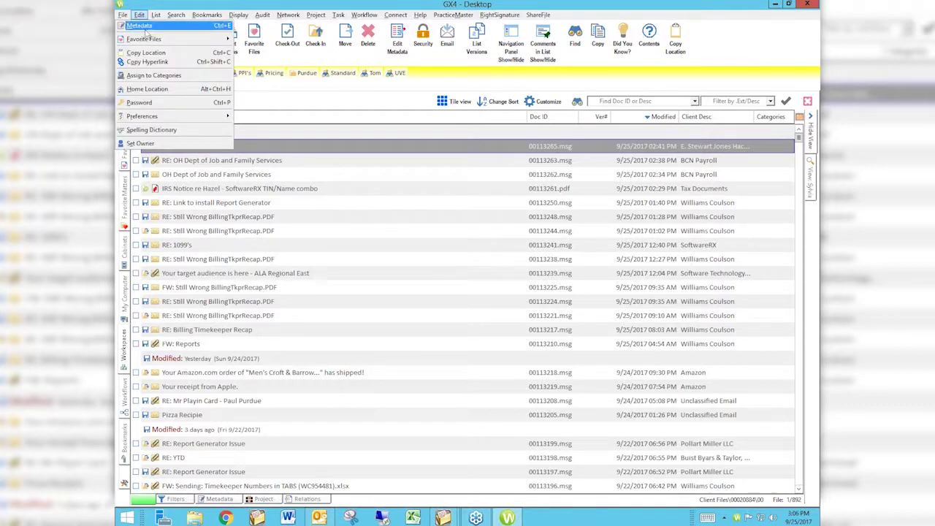
mouse_move(145, 119)
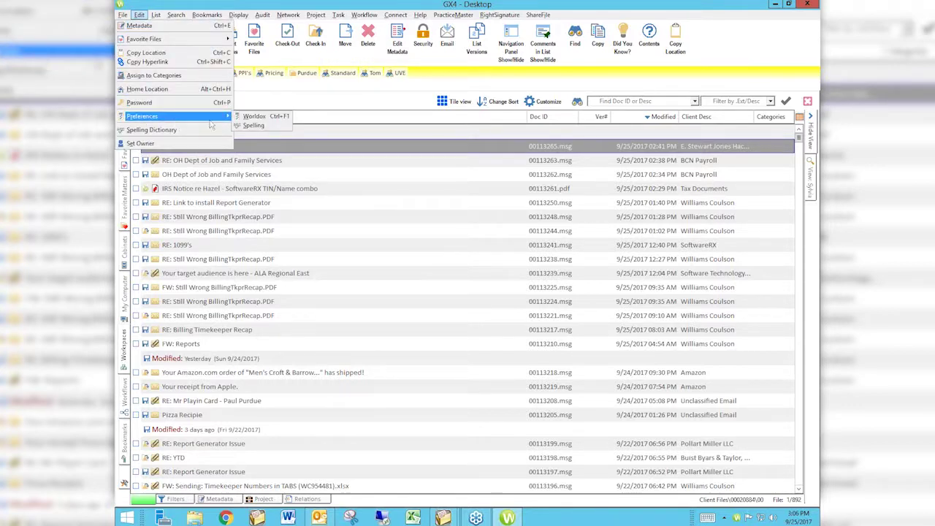
click(255, 117)
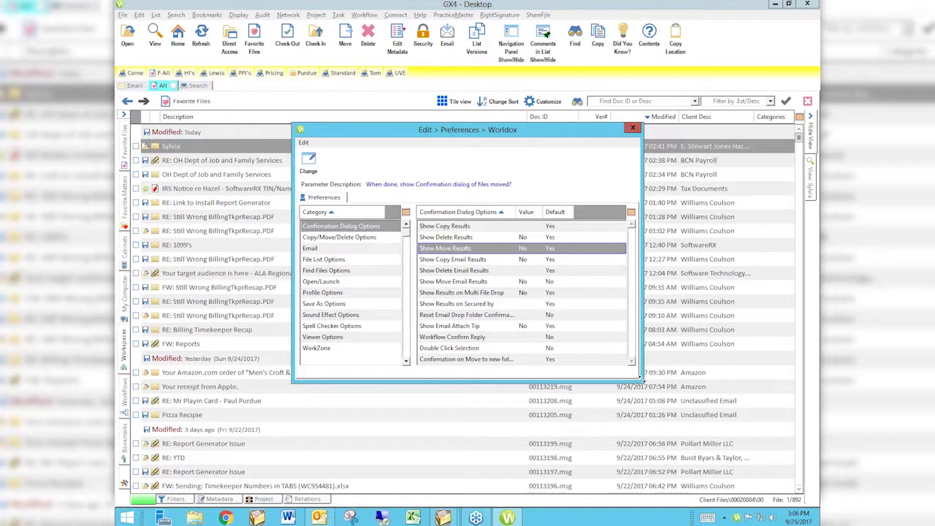
drag(641, 377, 801, 475)
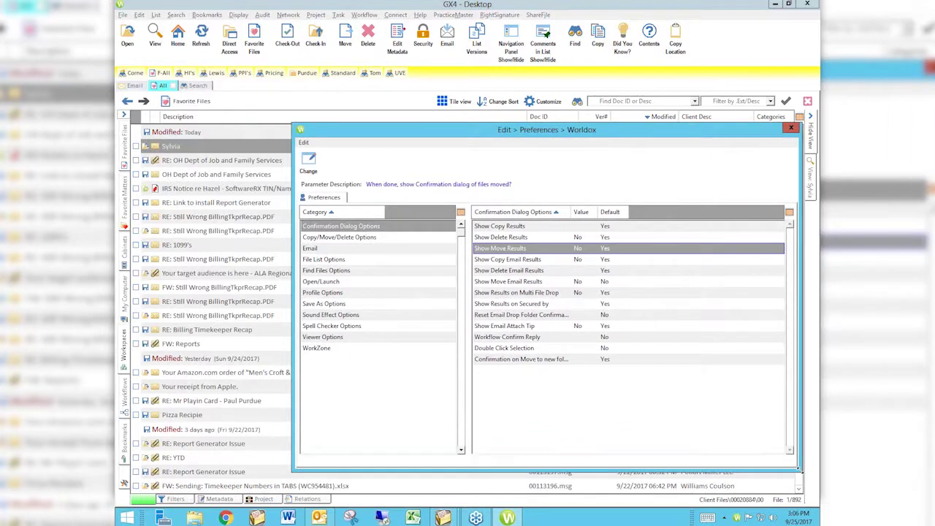
drag(378, 133, 296, 96)
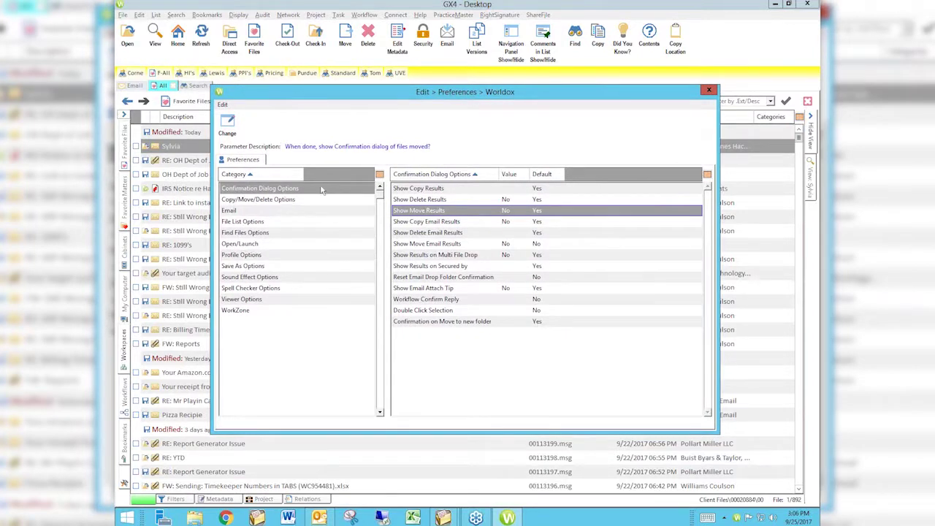
Inspect the choices for Show Copy Results in the Confirmation Dialog Options and dismiss them without a change.
click(276, 189)
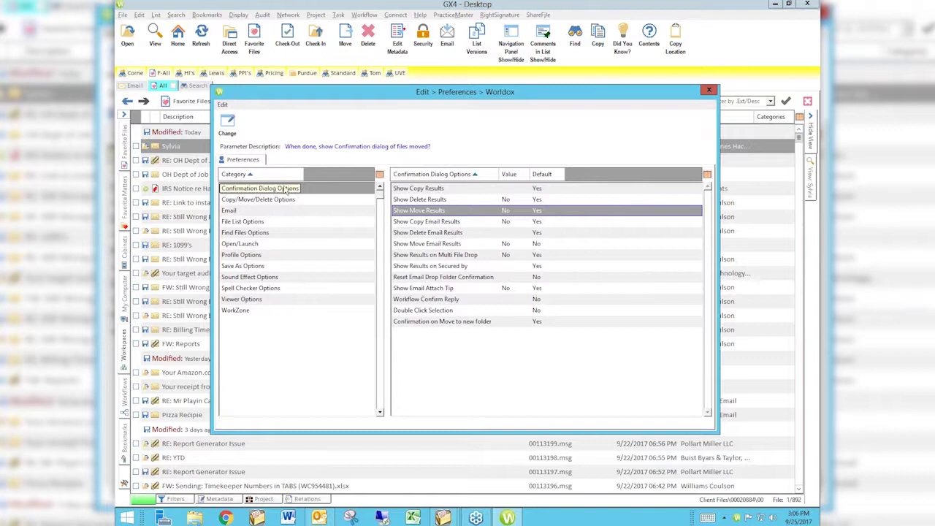
click(323, 192)
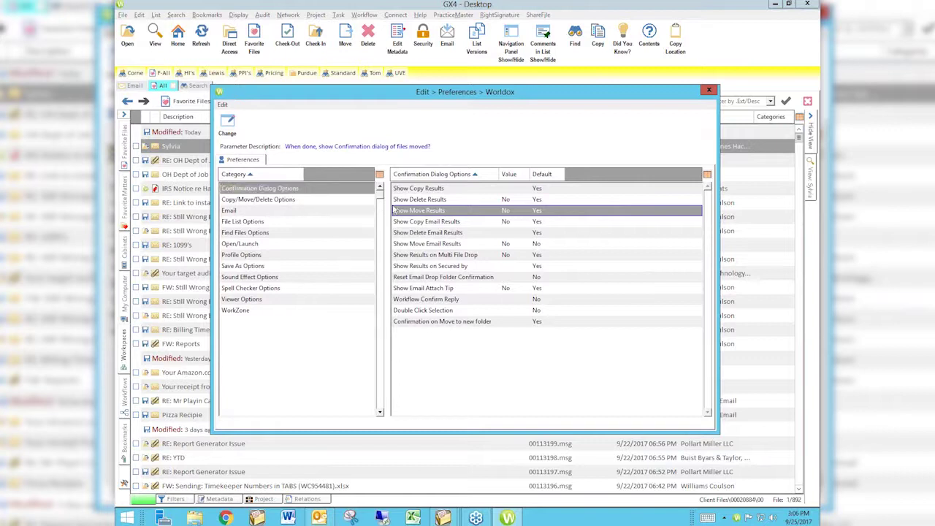
double_click(451, 192)
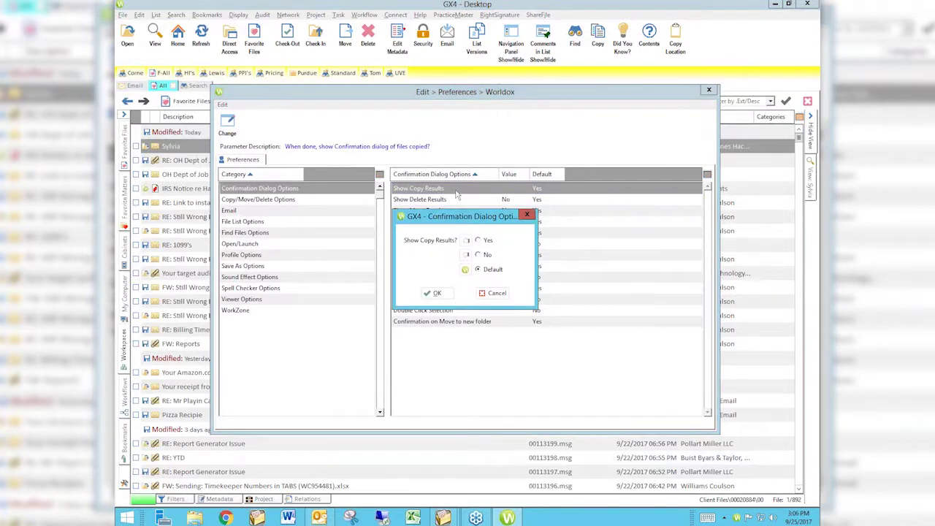
click(526, 216)
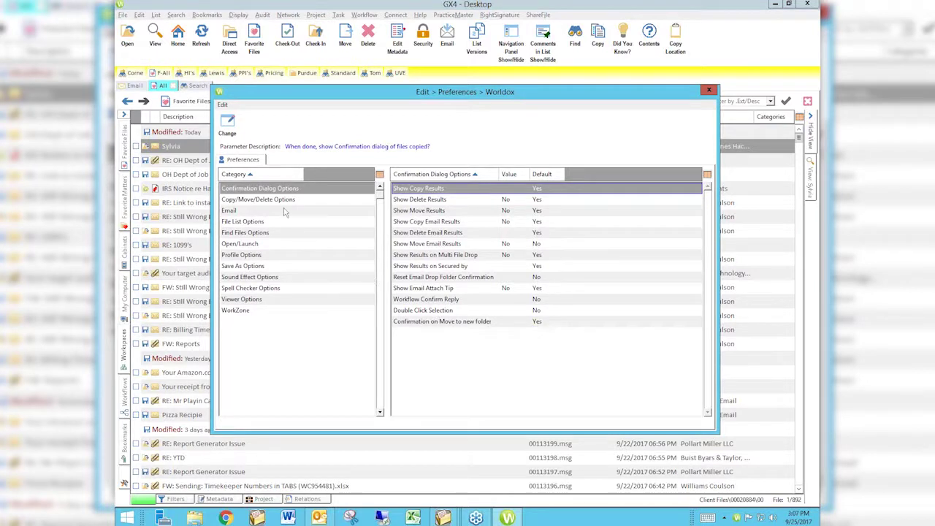
Review the preferences in the Copy/Move/Delete Options and Email categories.
click(272, 200)
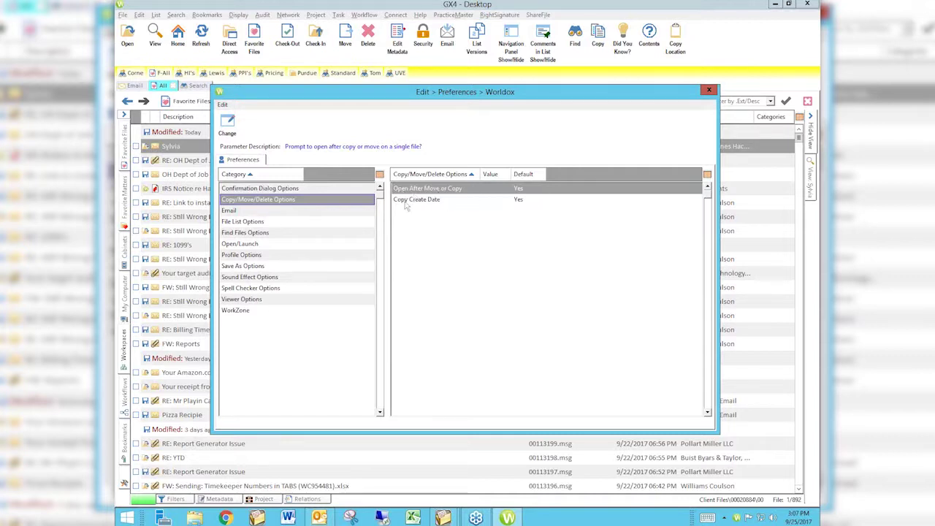
click(269, 201)
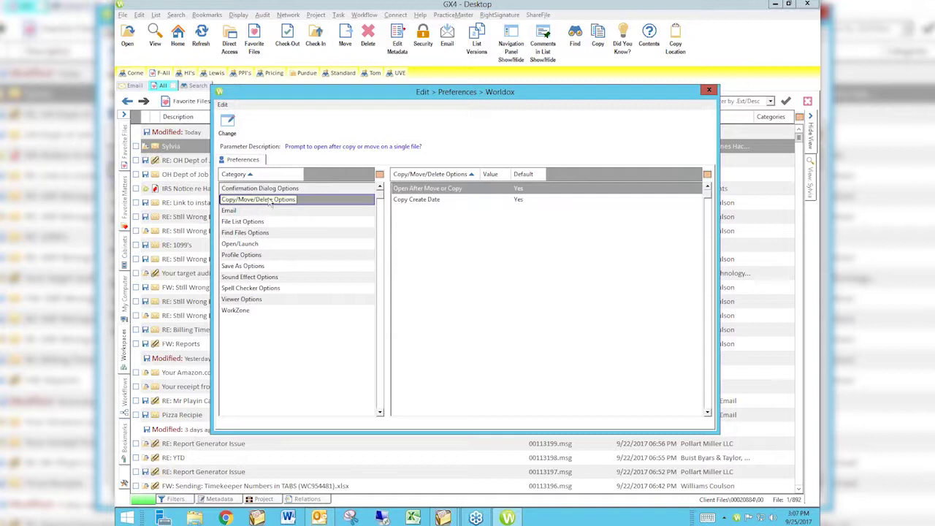
click(230, 211)
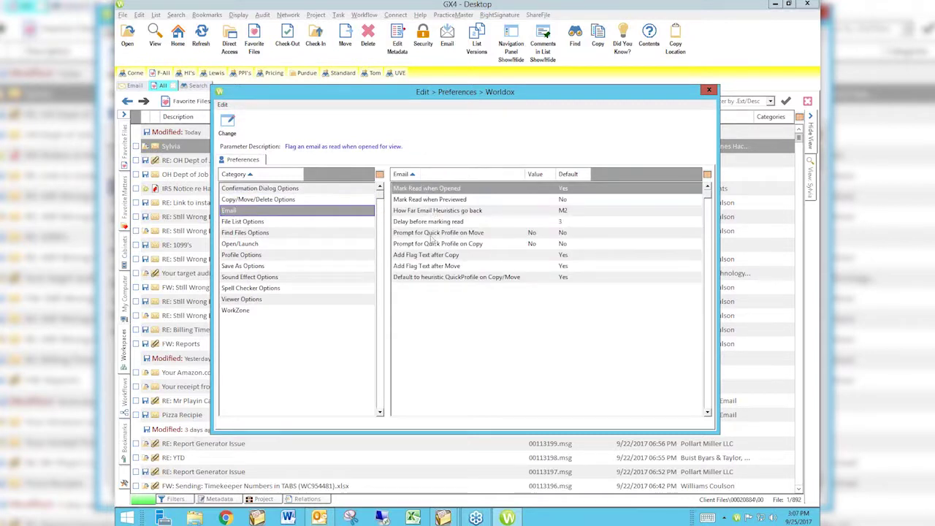
click(482, 246)
Review the File List, Find Files, Open/Launch and Profile preference categories.
click(242, 221)
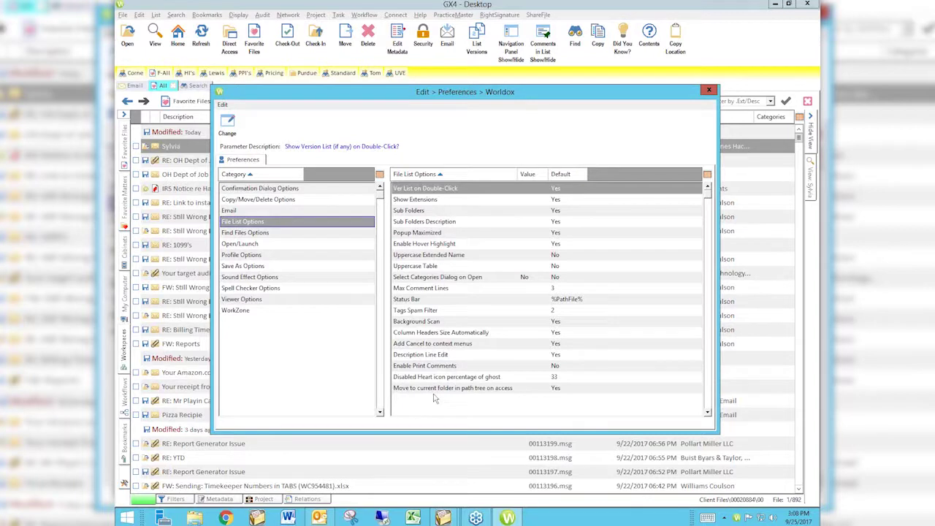
click(254, 233)
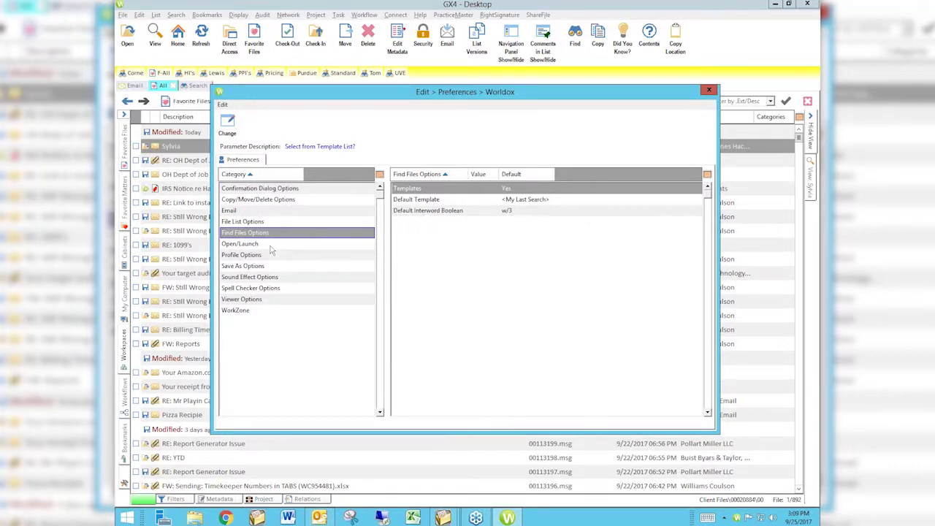
click(241, 245)
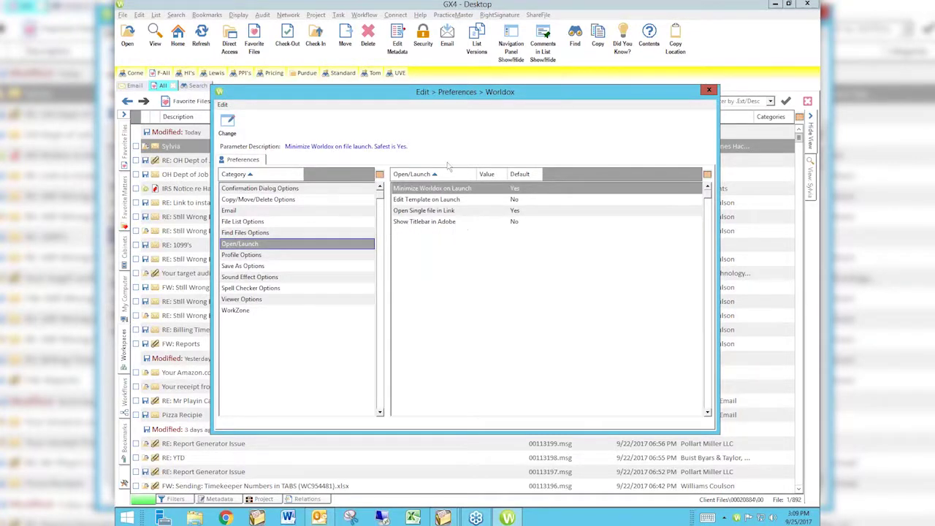
click(254, 255)
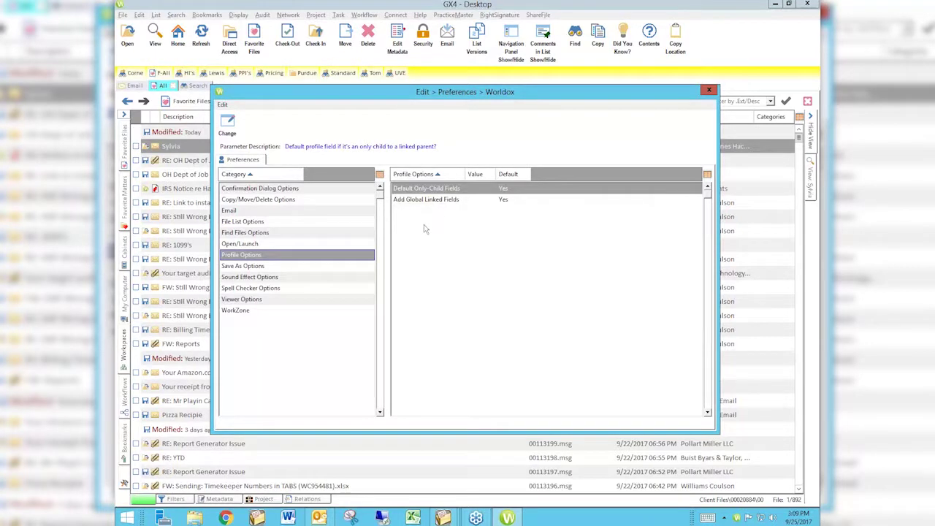
Inspect the choices for SaveAs Menu in the Save As Options and cancel without a change.
click(244, 266)
double_click(438, 188)
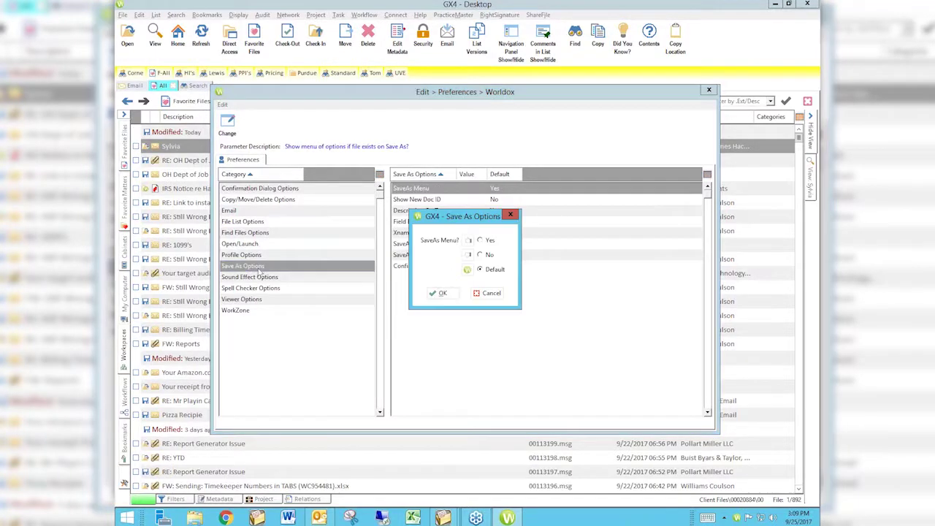
click(488, 293)
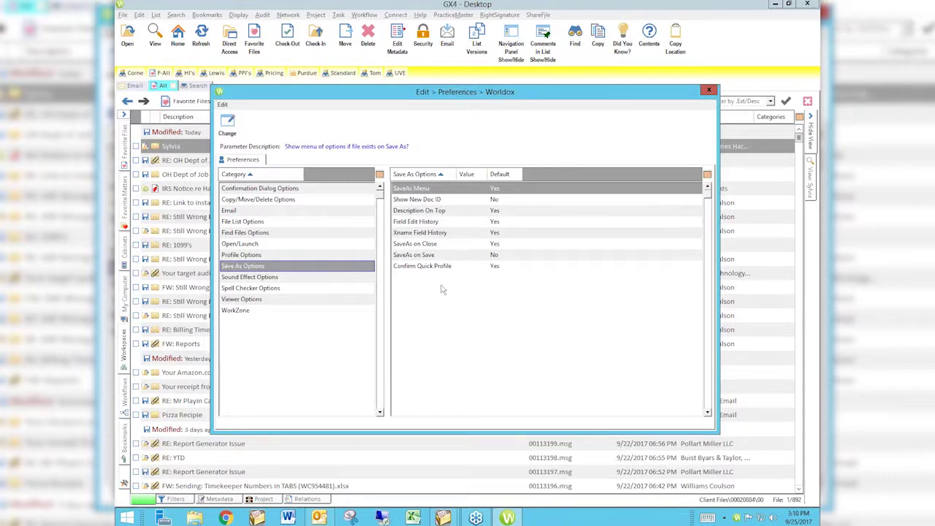
Inspect the choices for Enable Sound Effects in the Sound Effect Options and cancel without a change.
click(268, 278)
double_click(267, 278)
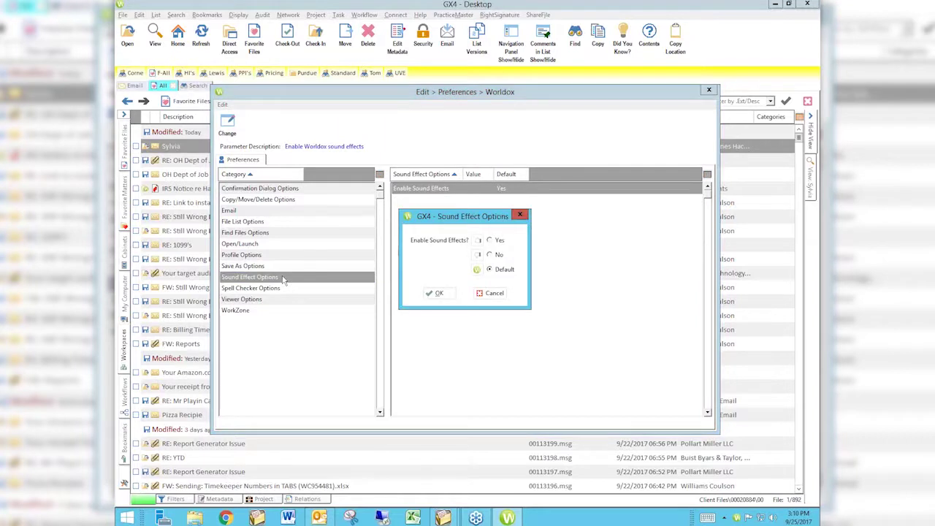
click(495, 293)
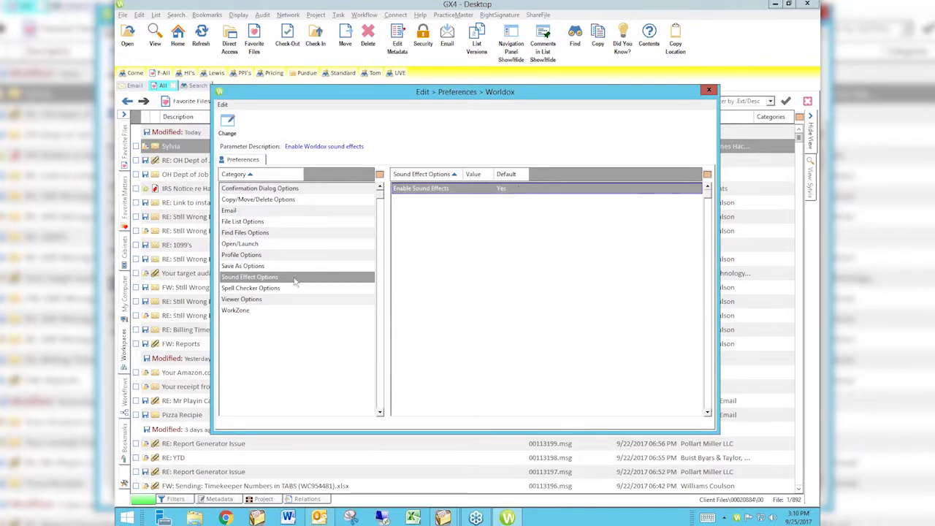
Inspect the choices for Check Comments After Editing in the Spell Checker Options and cancel without a change.
click(252, 289)
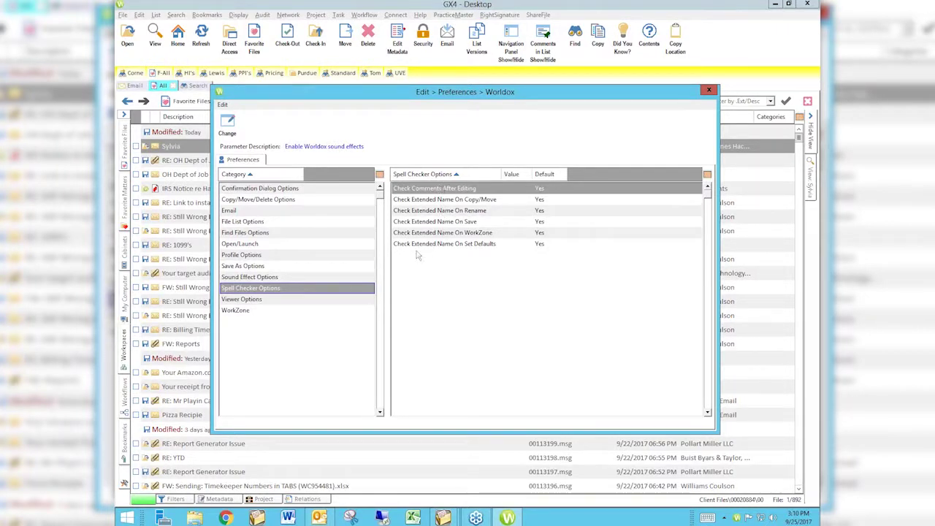
double_click(544, 191)
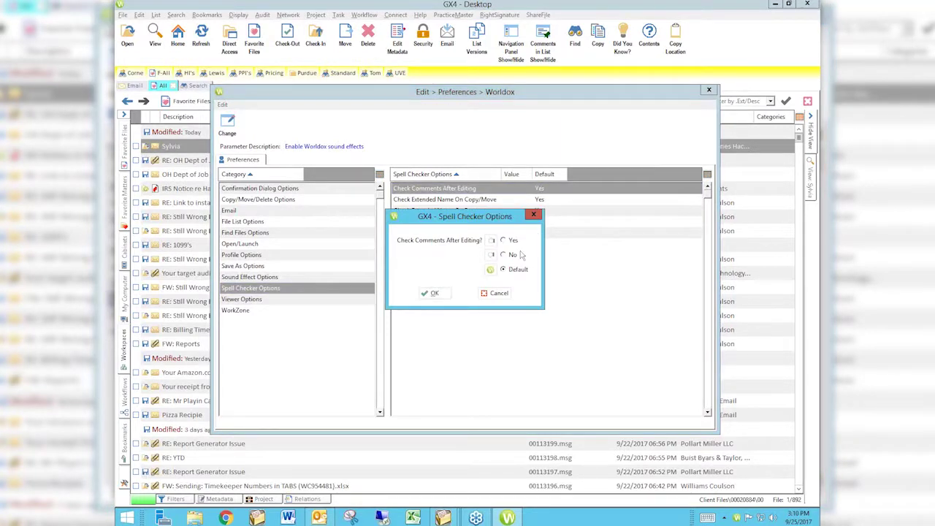
click(495, 294)
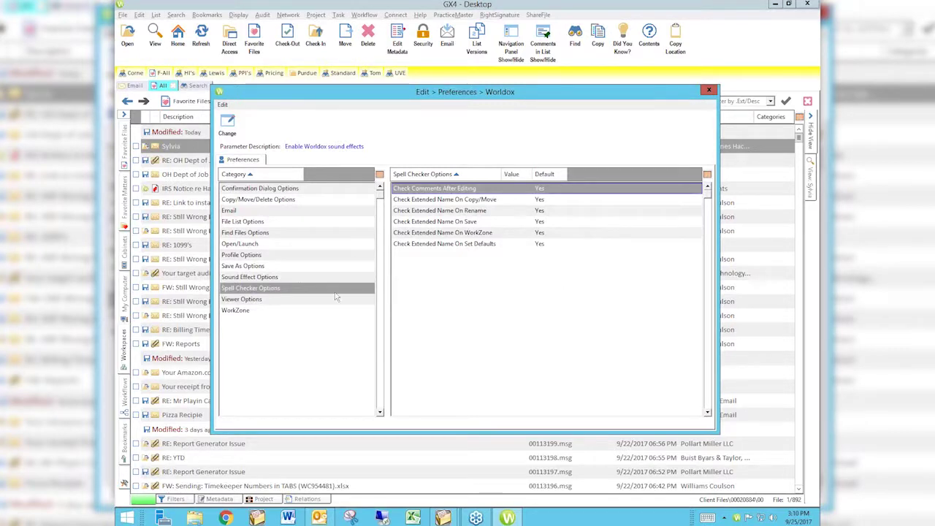
Review the Viewer Options and WorkZone preferences, revisit Find Files Options, and close the preferences window.
click(256, 300)
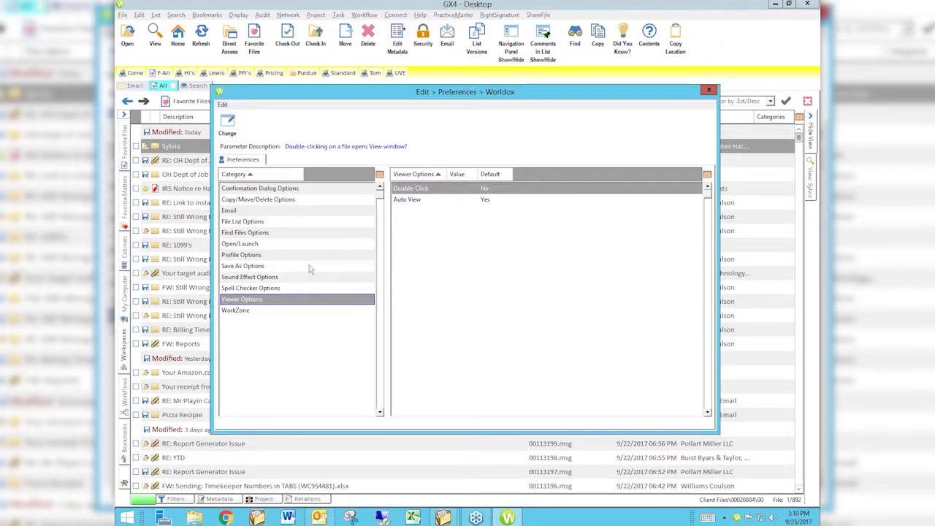
click(232, 311)
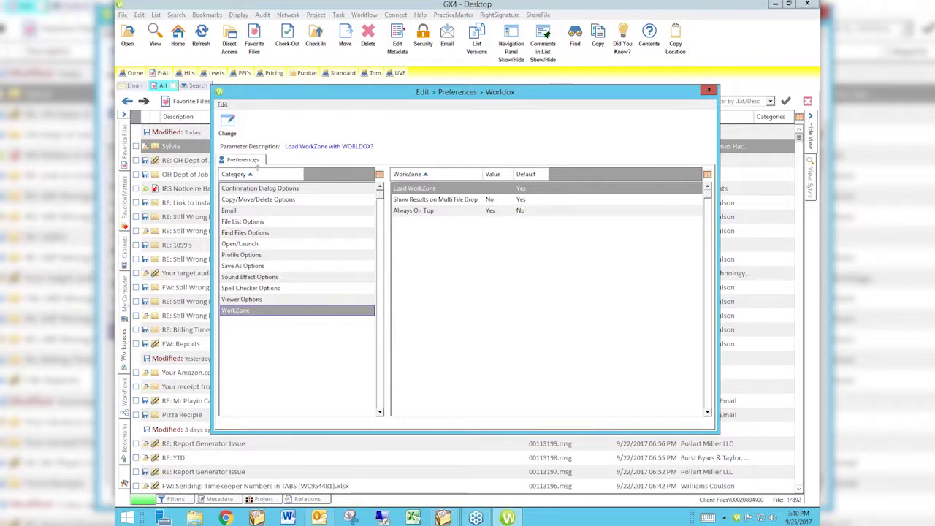
right_click(326, 176)
click(306, 234)
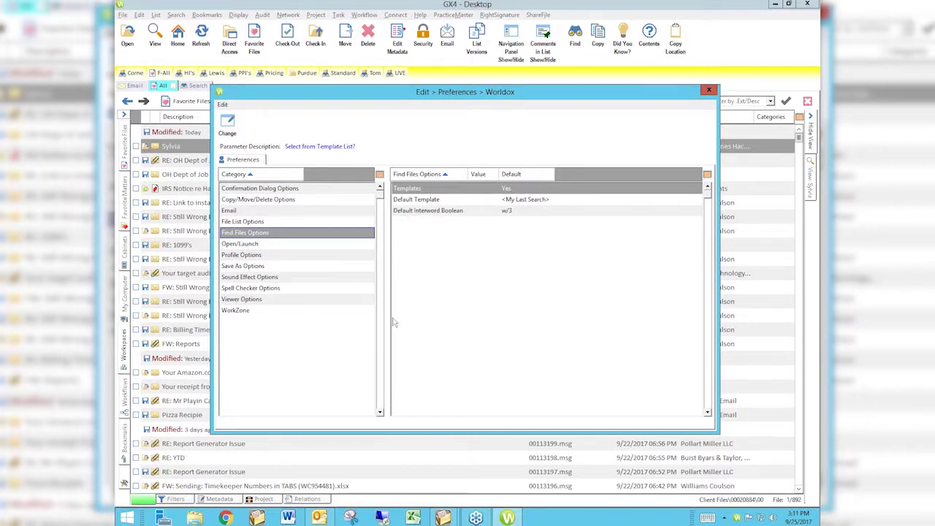
click(709, 90)
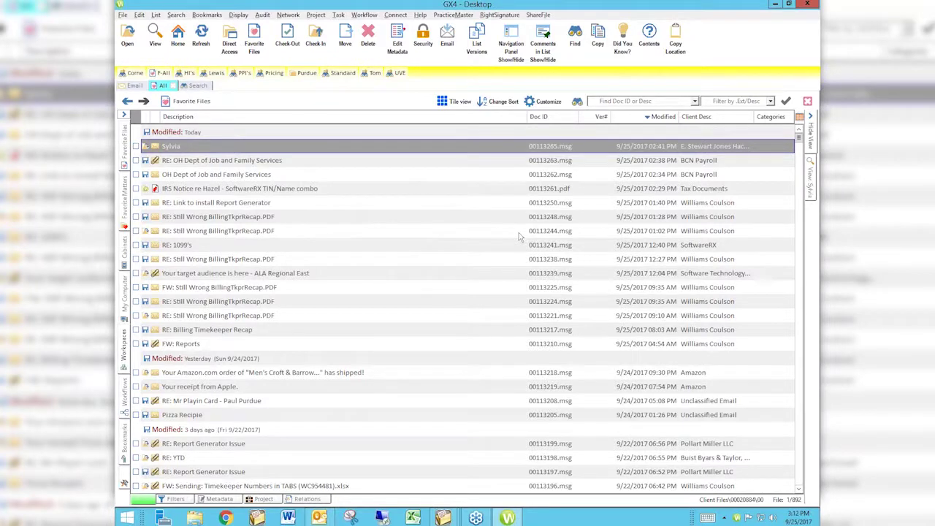
Use Direct Access to list the Client Files of Purdue Law Offices, LLC, matter 00.
click(232, 50)
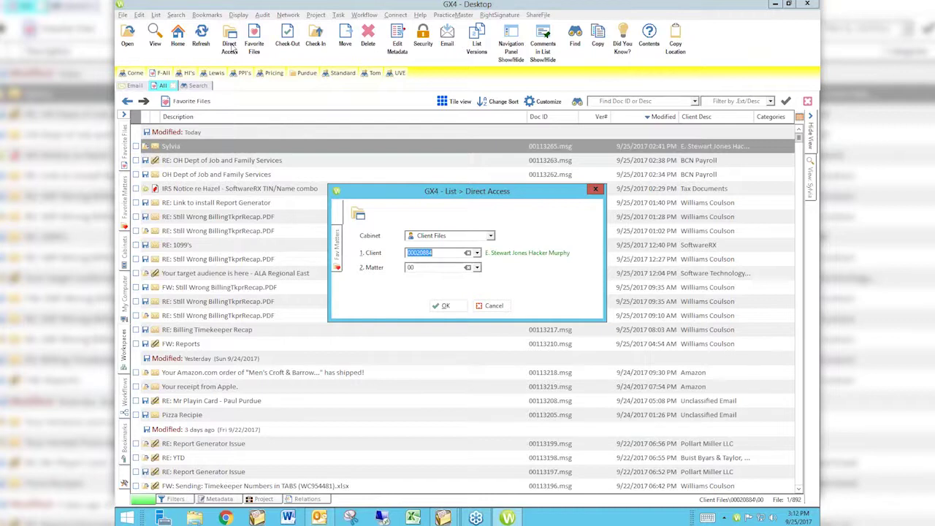
text(PURDUE)
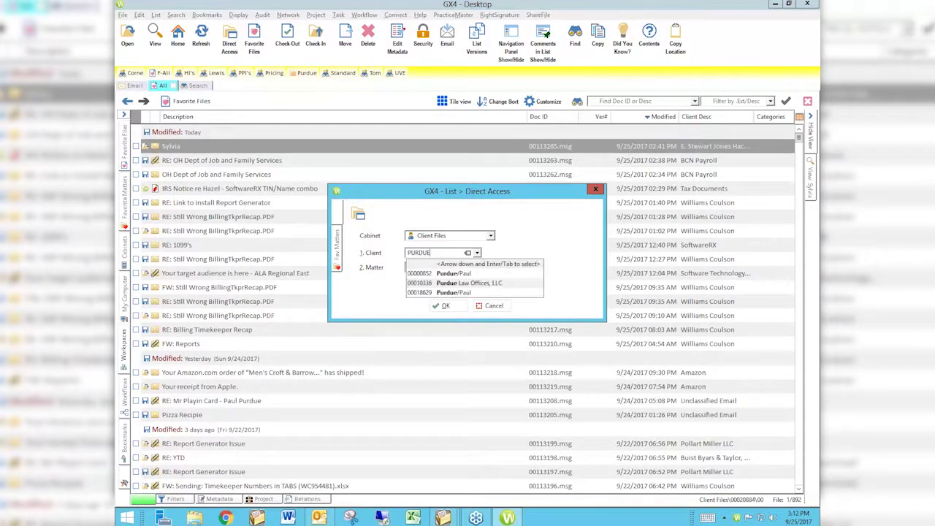
key(Down)
key(Down)
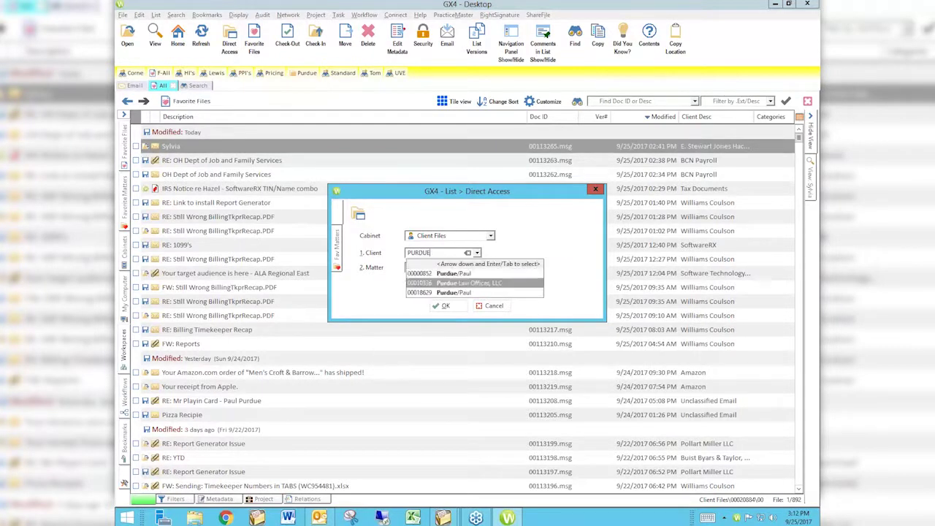
key(Tab)
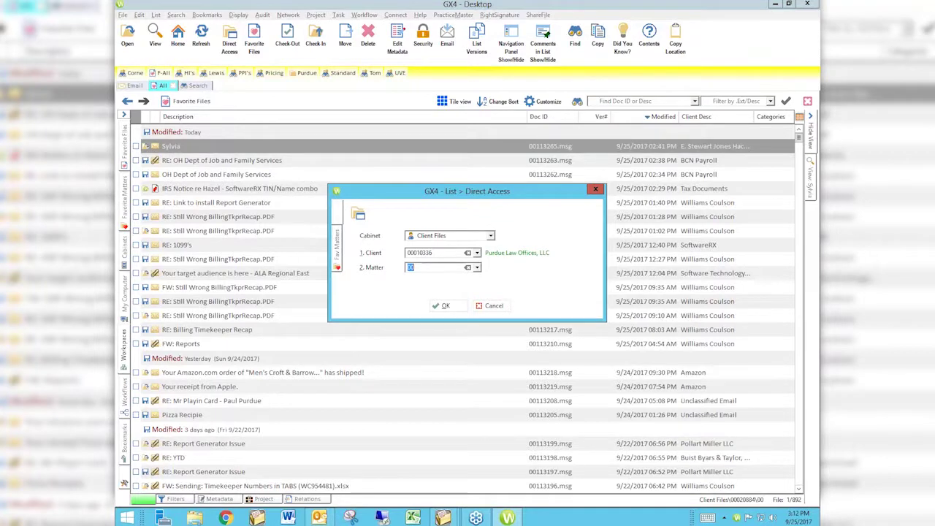
click(447, 306)
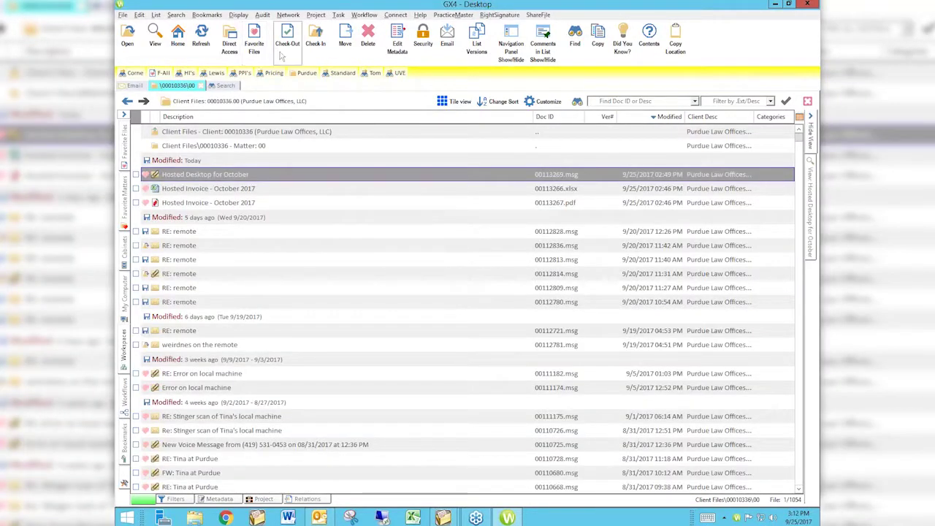
List all favorite files and return to the Purdue client files through the saved Purdue bookmark.
click(256, 42)
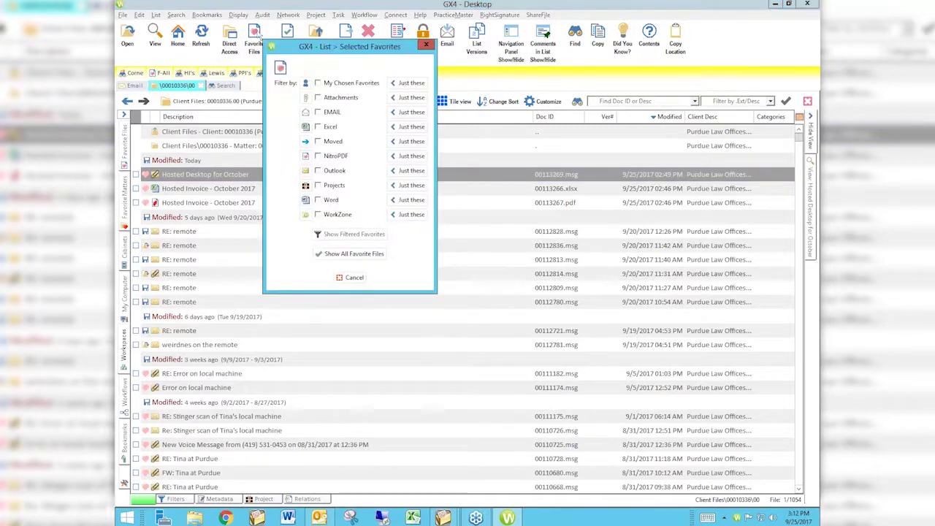
click(354, 254)
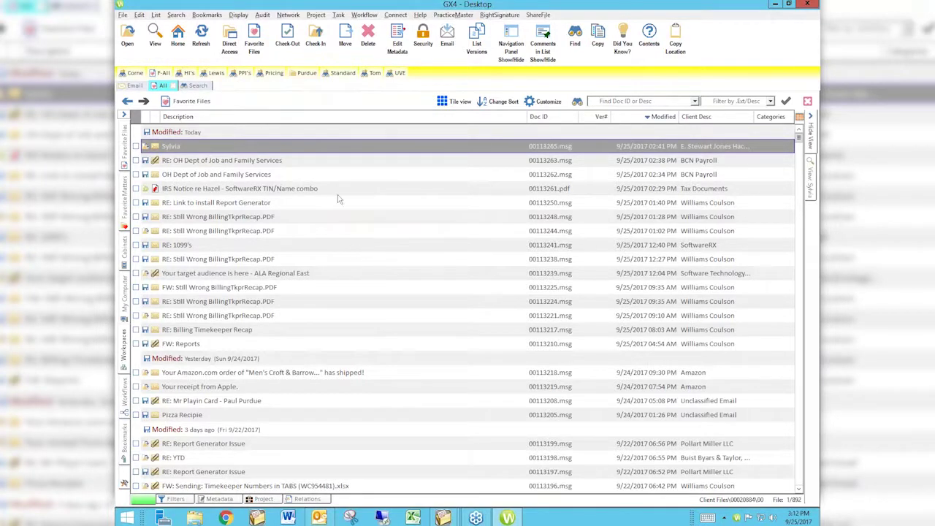
click(303, 76)
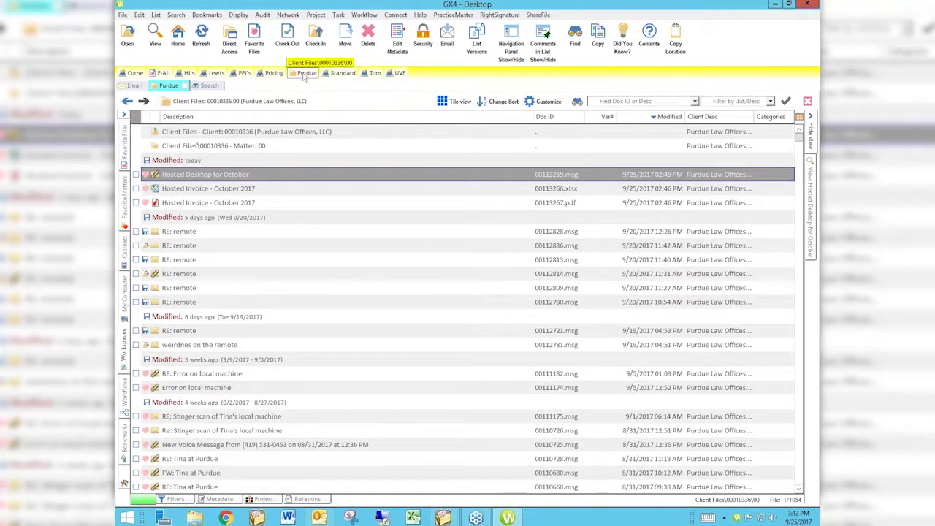
click(206, 16)
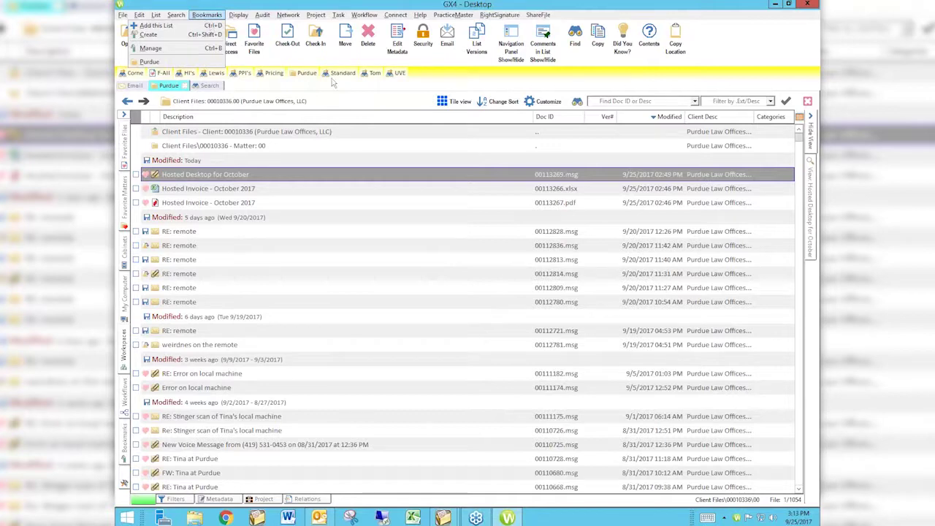
click(537, 85)
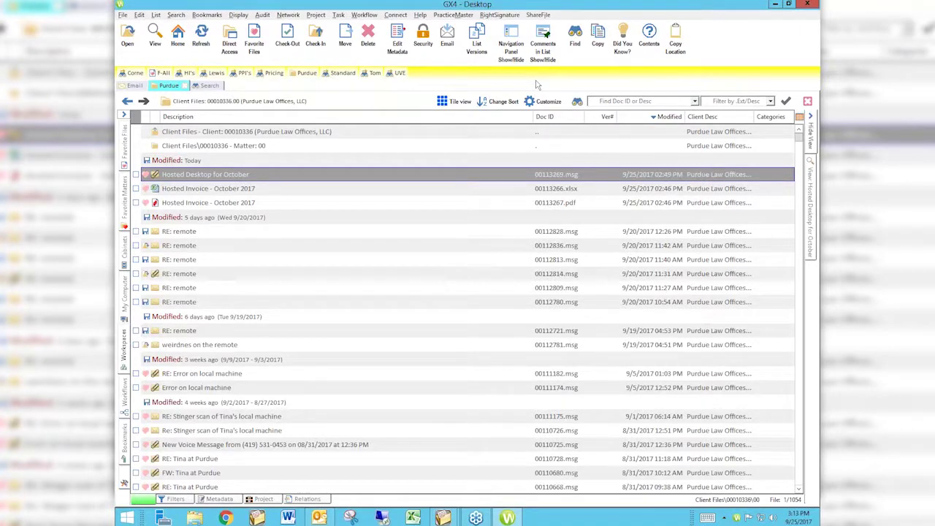
Start a file search with the Clients template and set the client to Purdue Law Offices, LLC.
click(575, 37)
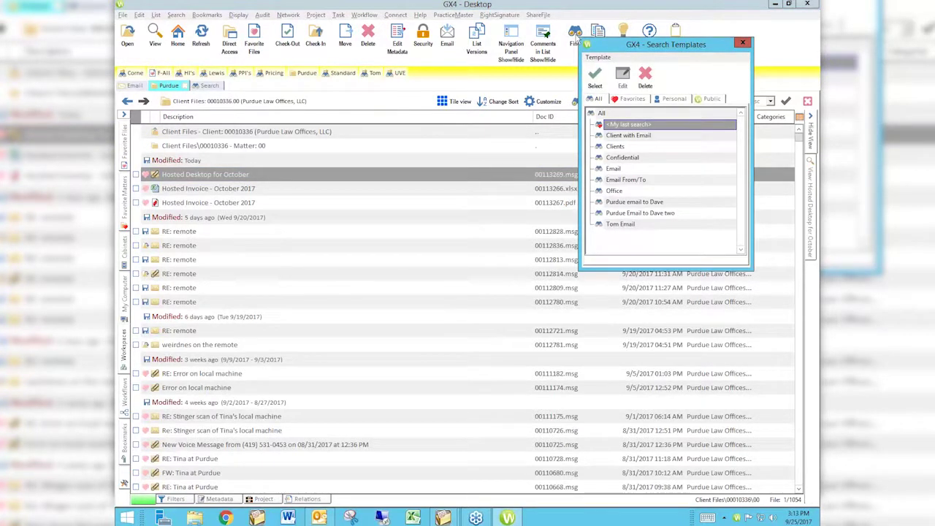
click(632, 149)
double_click(632, 149)
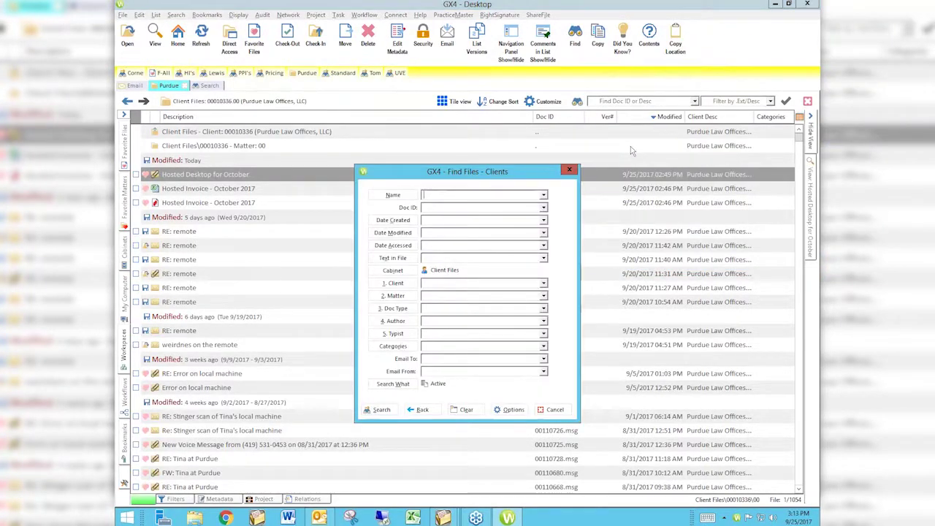
click(462, 284)
text(PURD)
key(Down)
key(Down)
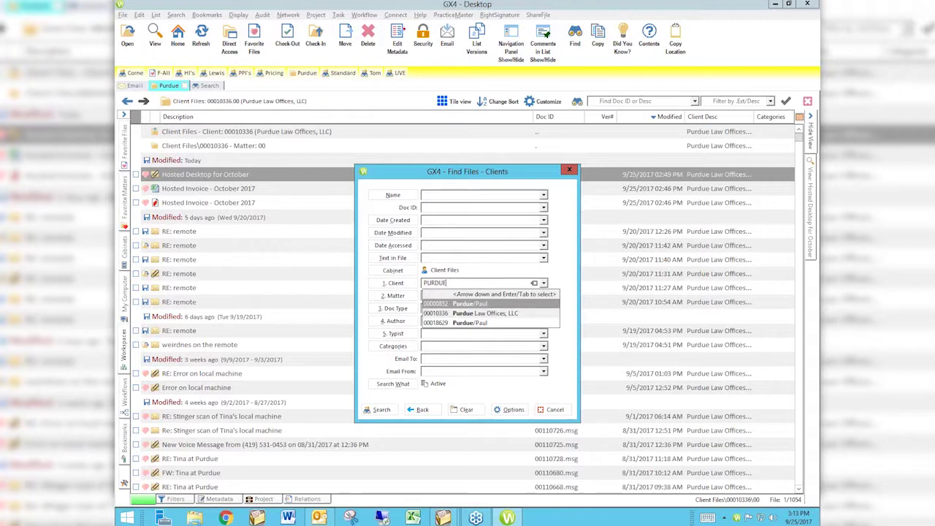
key(Return)
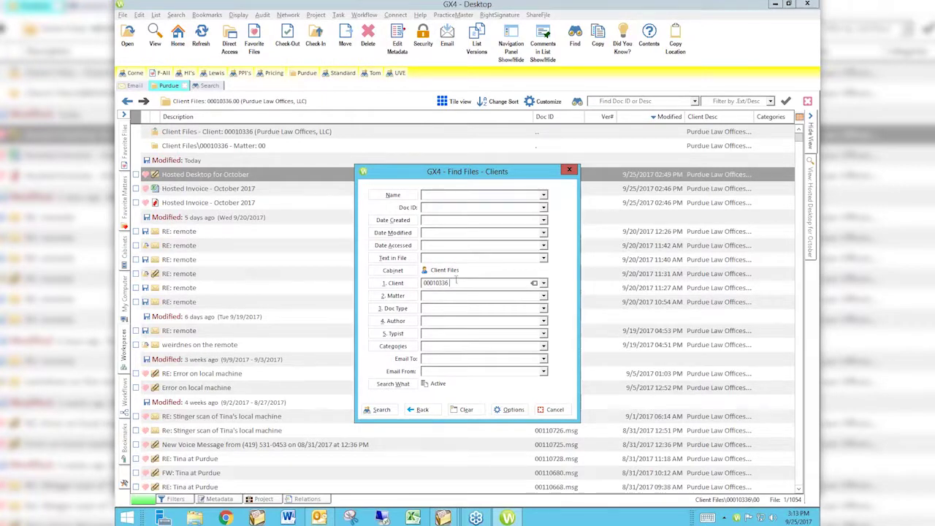
text(pickl)
key(BackSpace)
key(BackSpace)
key(BackSpace)
key(BackSpace)
key(BackSpace)
text(holland)
key(BackSpace)
key(BackSpace)
key(BackSpace)
key(BackSpace)
key(BackSpace)
key(BackSpace)
key(BackSpace)
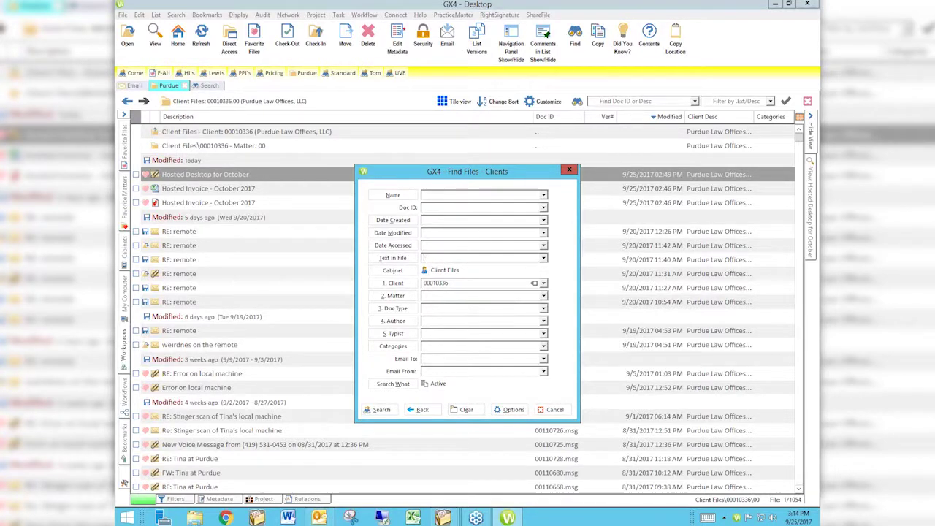
Set Text in File to sylvania and run the search on the Purdue client files.
text(sylvania)
click(440, 307)
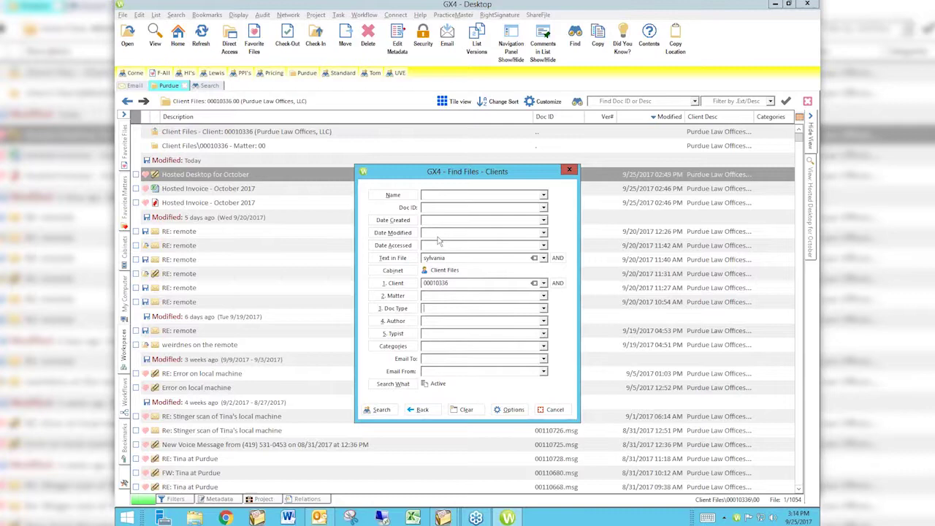
click(384, 412)
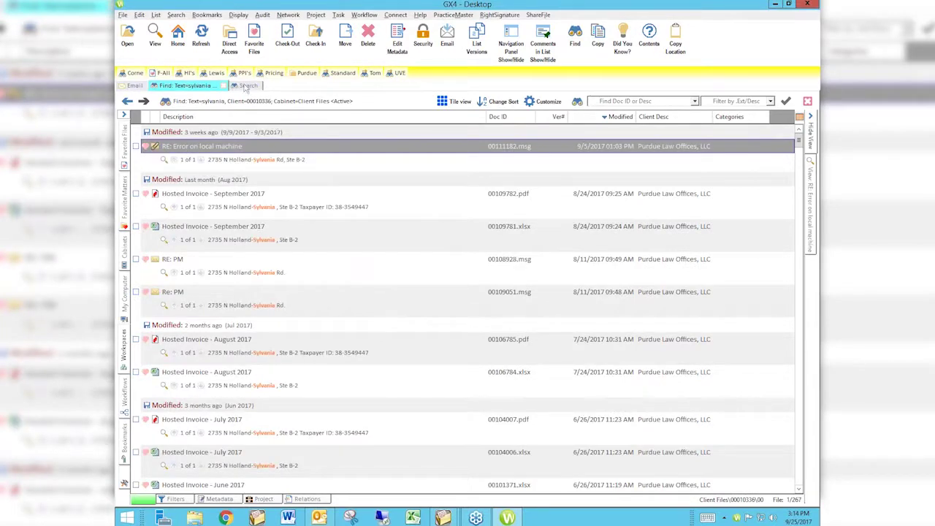
Bookmark the current search results as "Purdue with Sylvania", for Only Me and without pinning it to the Button Bar.
click(206, 15)
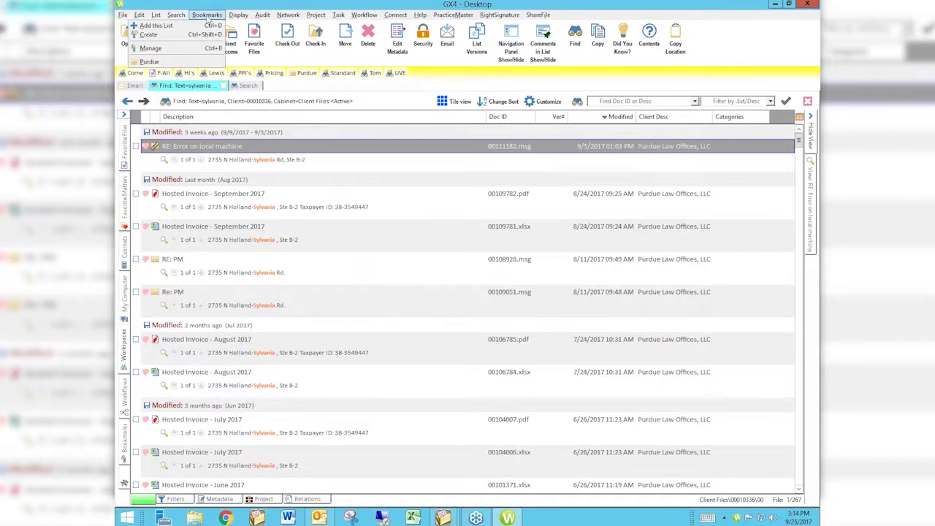
click(196, 26)
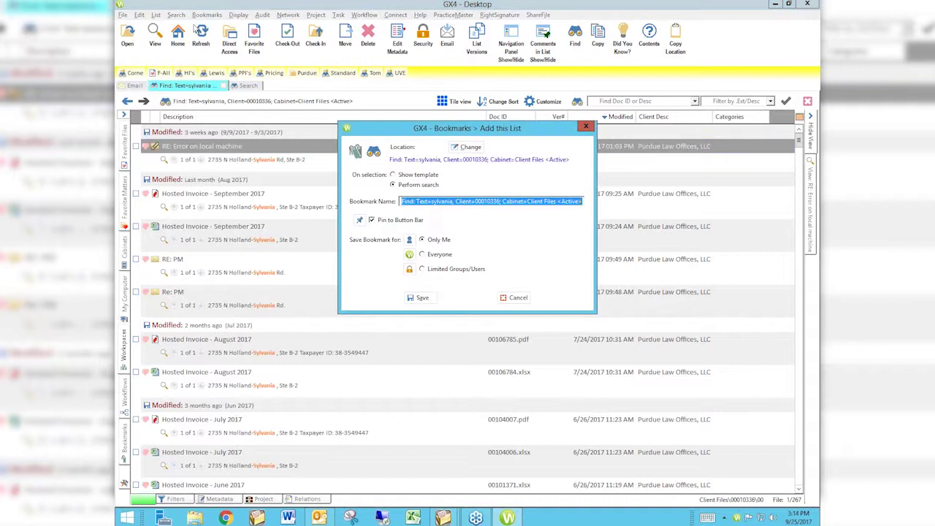
text(Purdu)
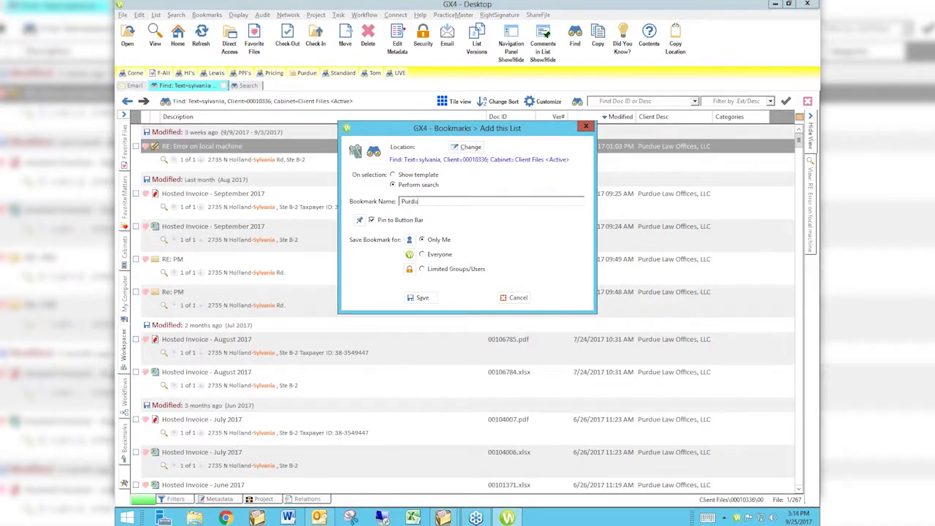
text(e with Sylvania)
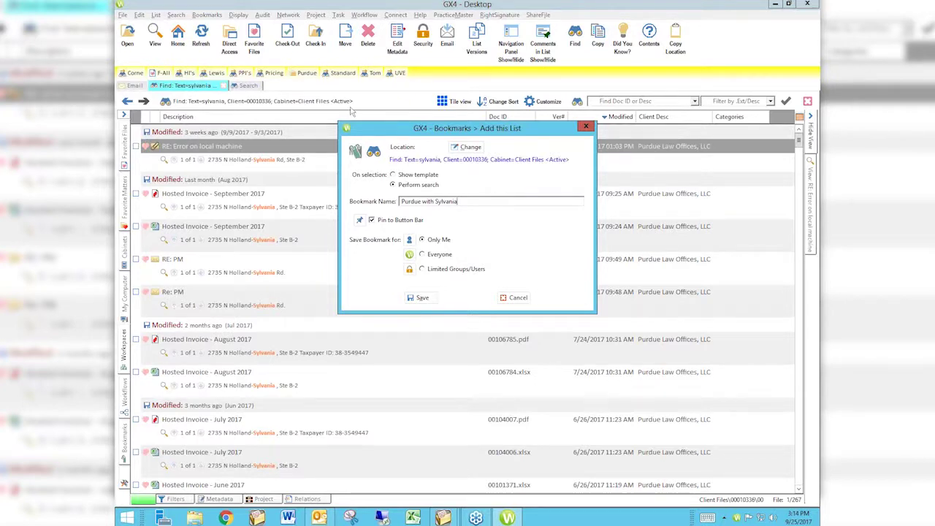
click(371, 220)
click(422, 299)
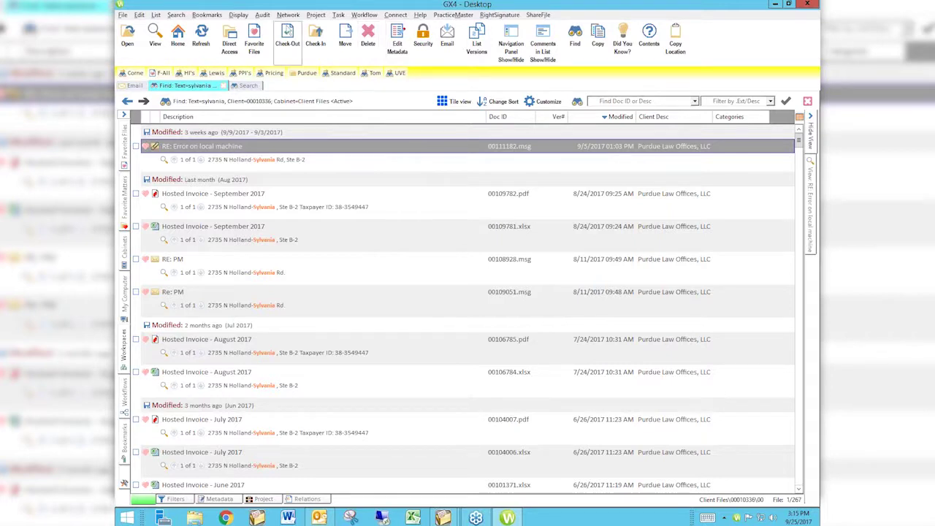
Rename the bookmark "Purdue with Sylvania" as "Purdue with sylvania" and close the bookmark manager.
click(218, 16)
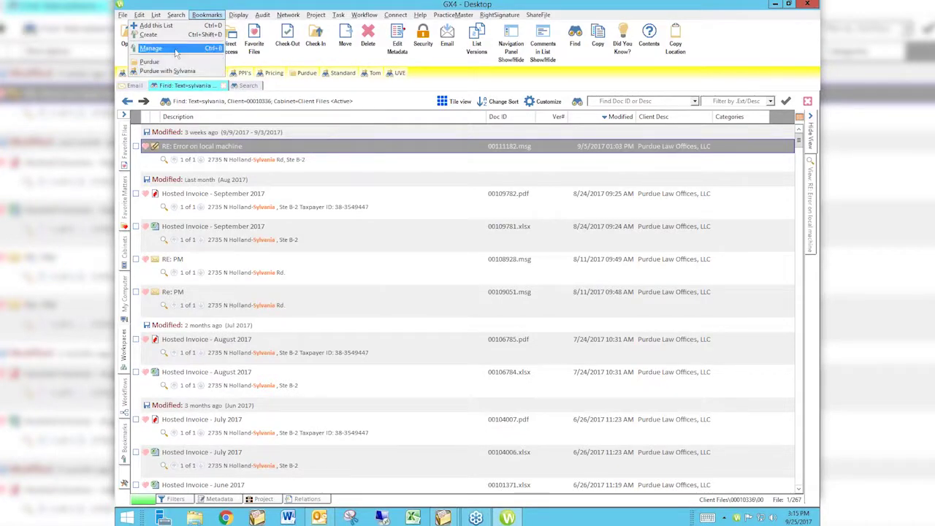
click(175, 51)
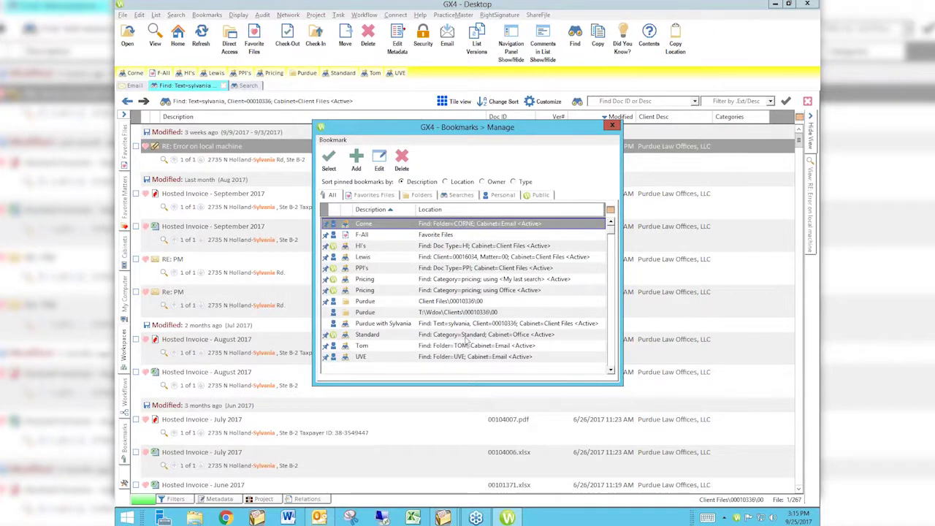
click(393, 325)
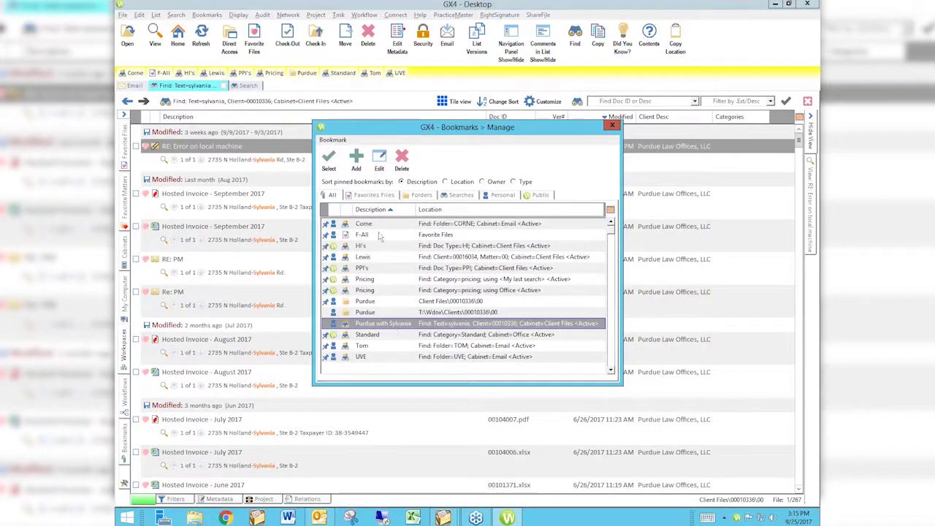
click(386, 160)
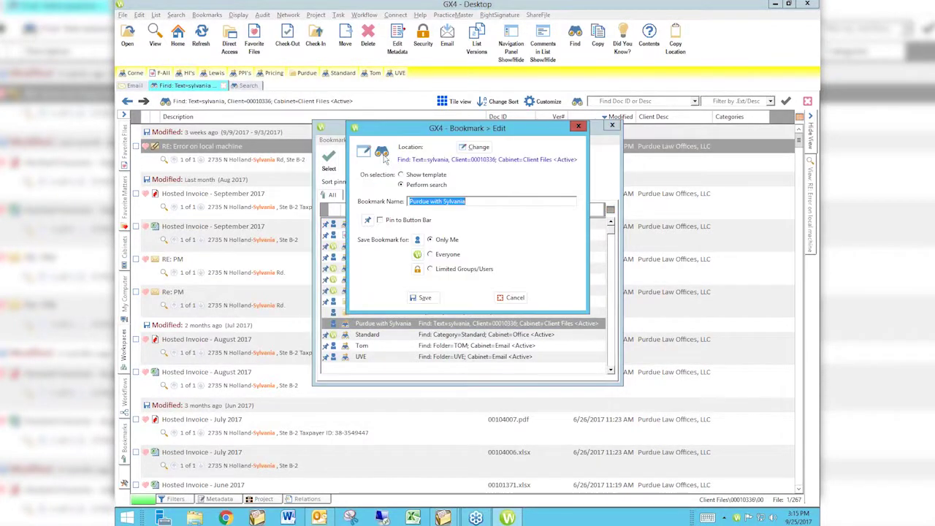
click(468, 201)
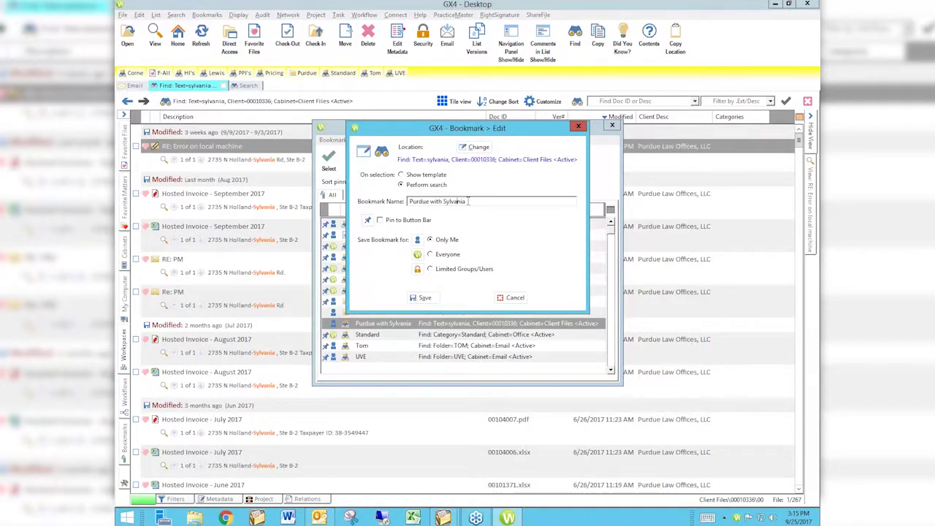
key(BackSpace)
key(BackSpace)
key(BackSpace)
key(BackSpace)
key(BackSpace)
key(BackSpace)
key(BackSpace)
key(BackSpace)
text(sylvania)
click(426, 297)
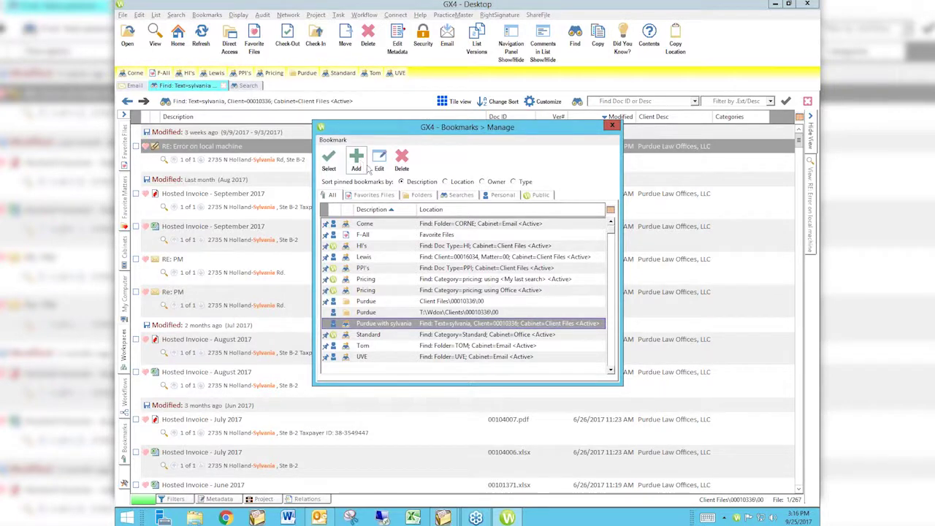
click(612, 126)
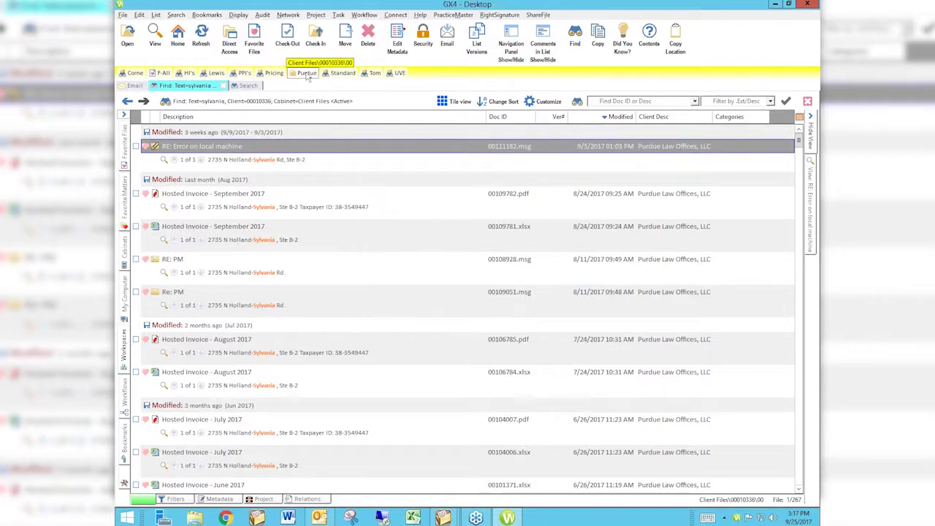
click(213, 15)
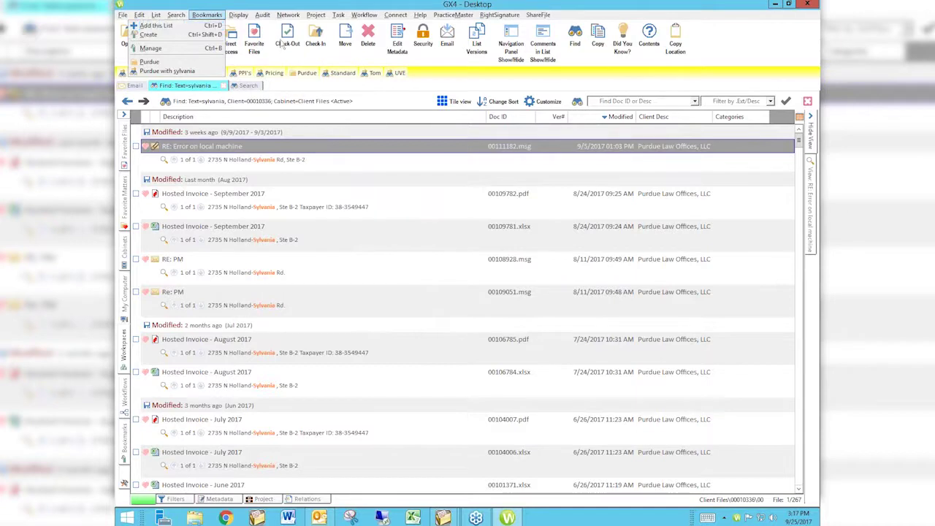
click(747, 34)
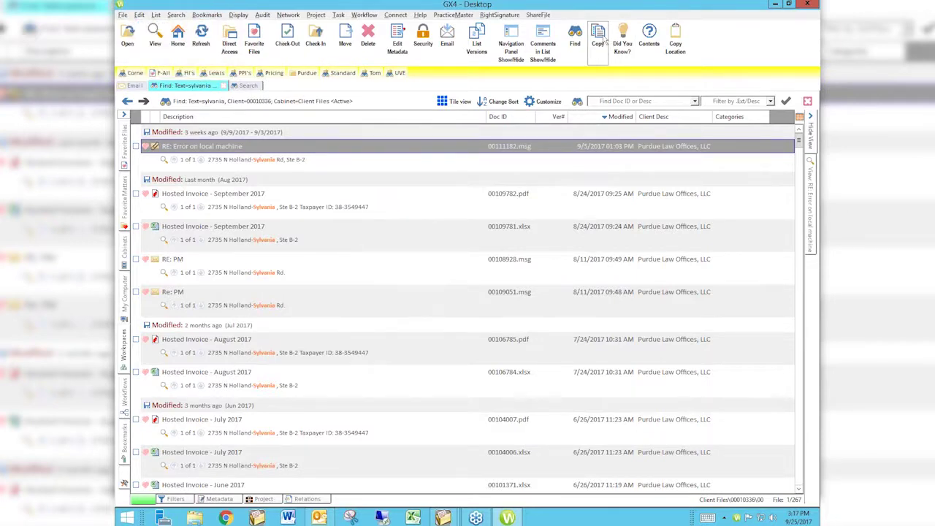
Start a new search with the Clients template and set the Doc Type to EM (Email Correspondence).
click(577, 37)
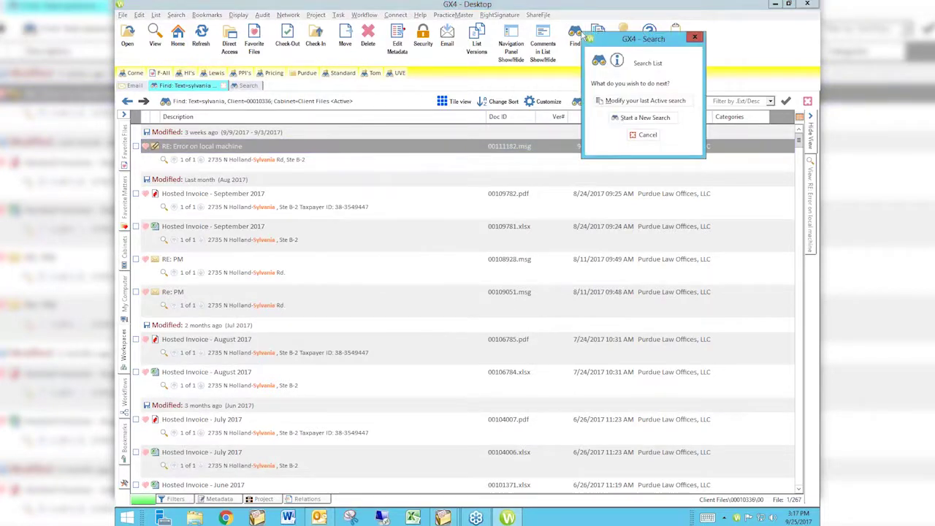
click(641, 119)
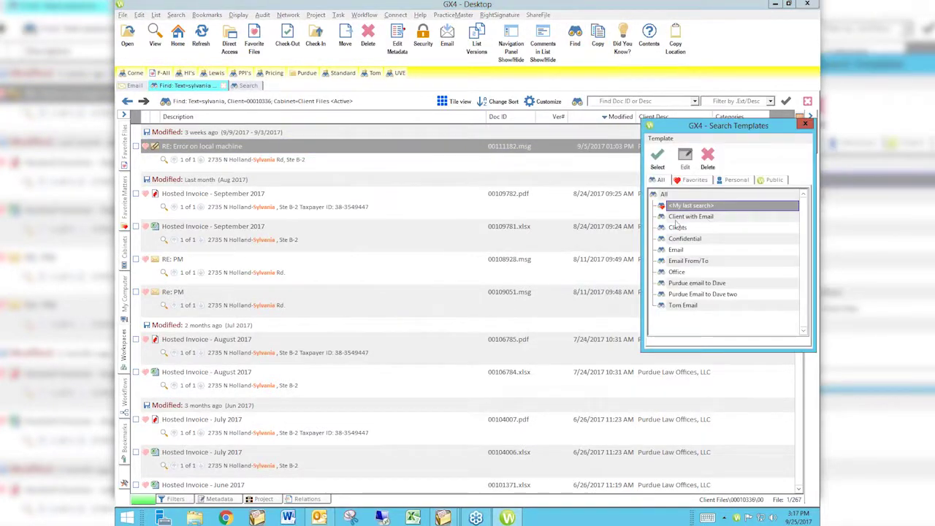
double_click(678, 227)
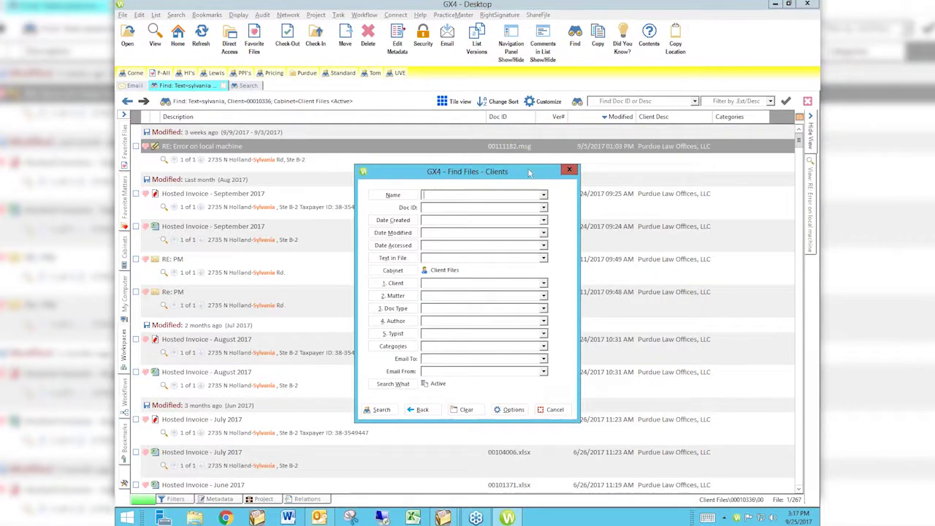
click(411, 309)
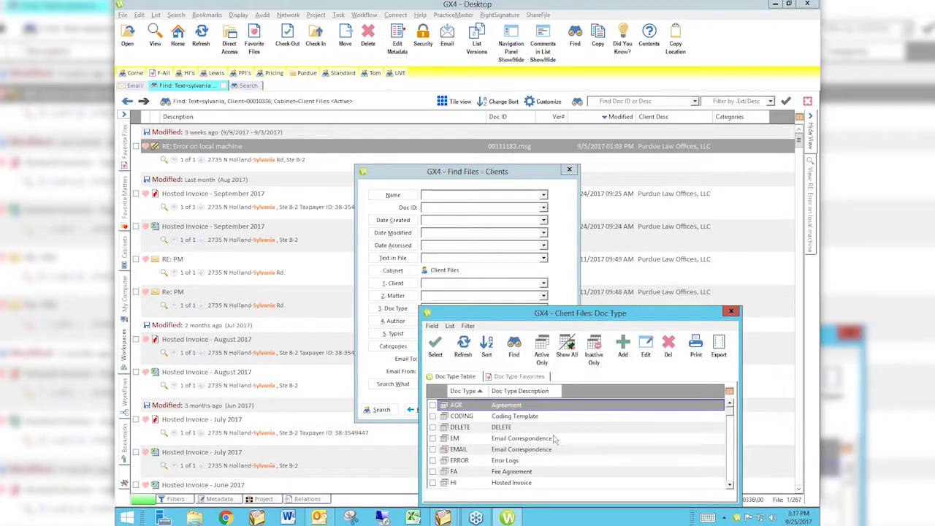
double_click(553, 438)
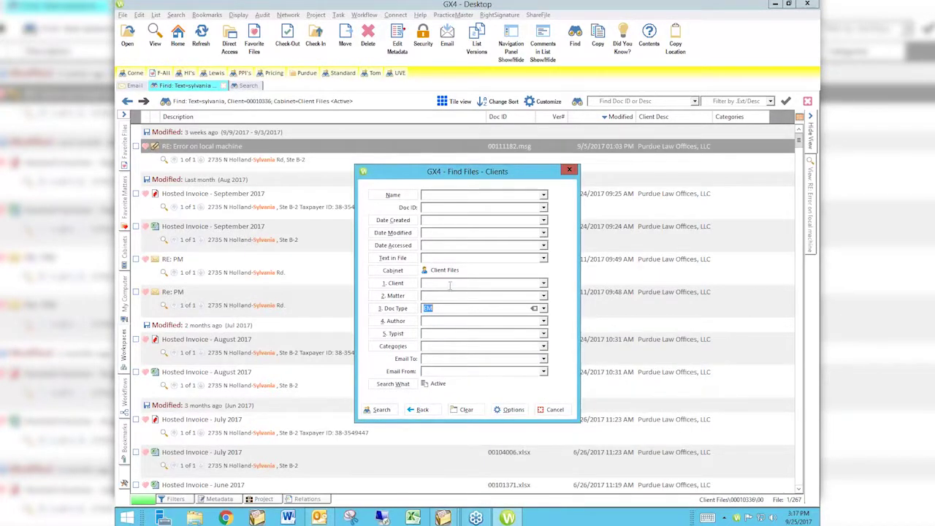
Set the Date Created range to start from Yesterday and run the search.
click(412, 221)
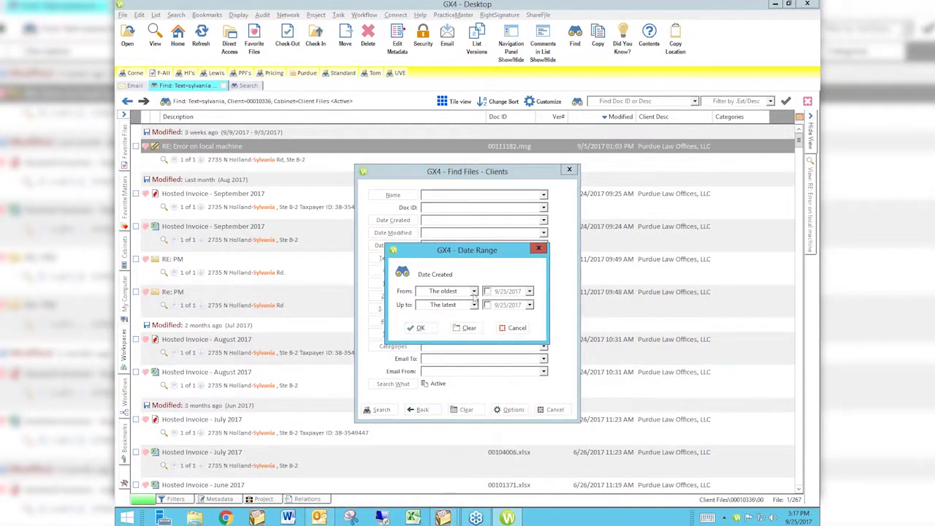
click(474, 292)
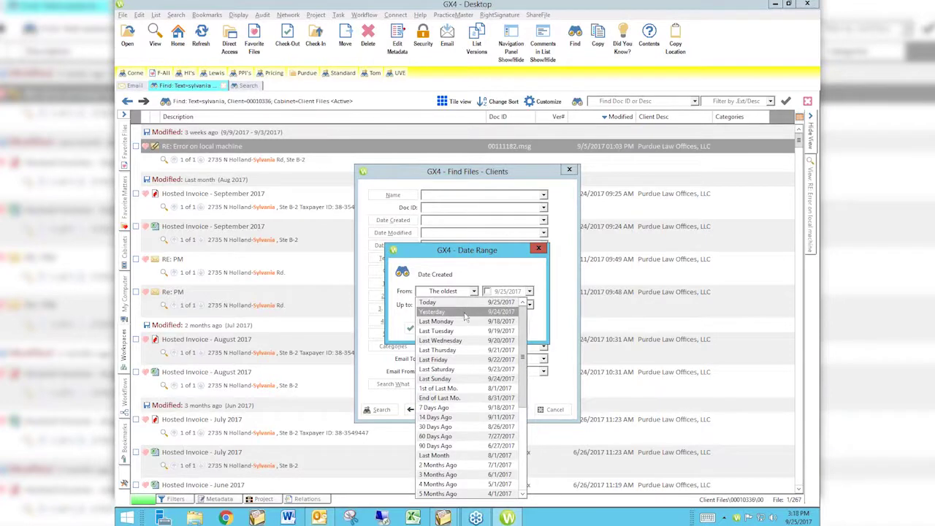
click(466, 313)
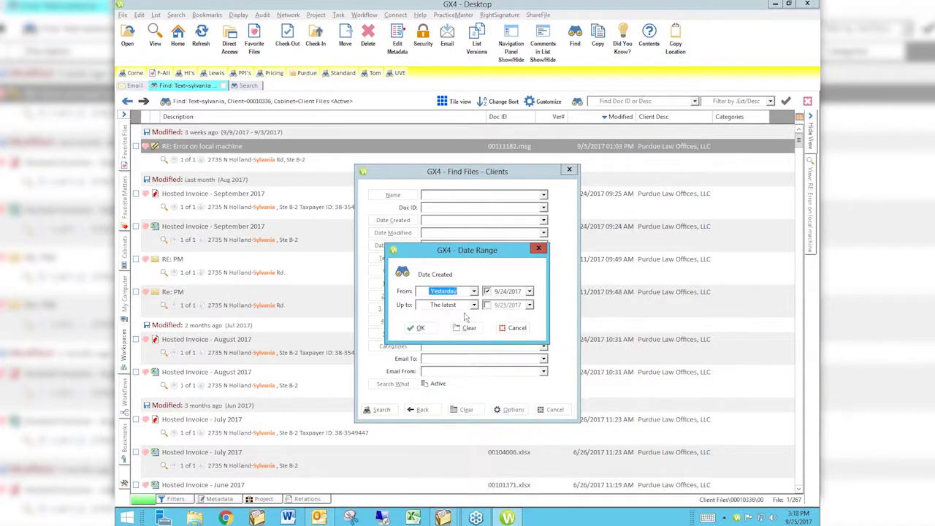
click(430, 329)
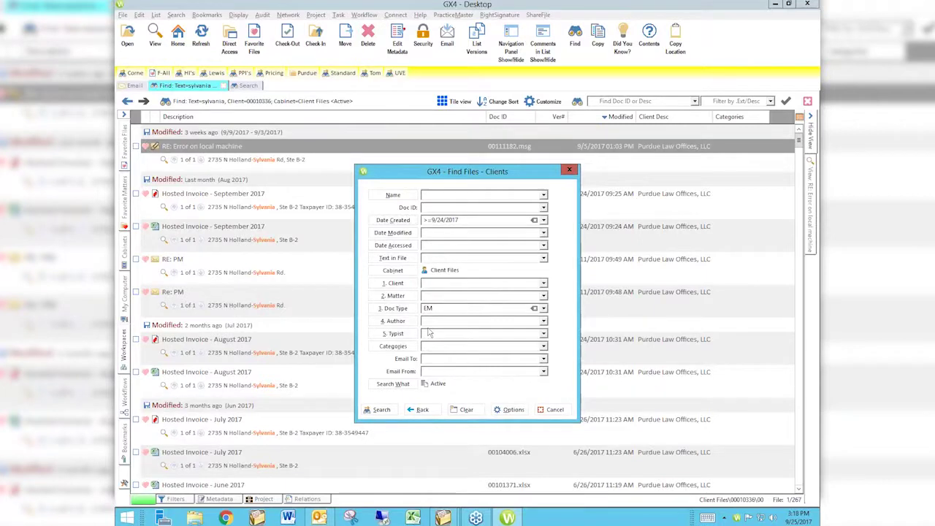
click(380, 409)
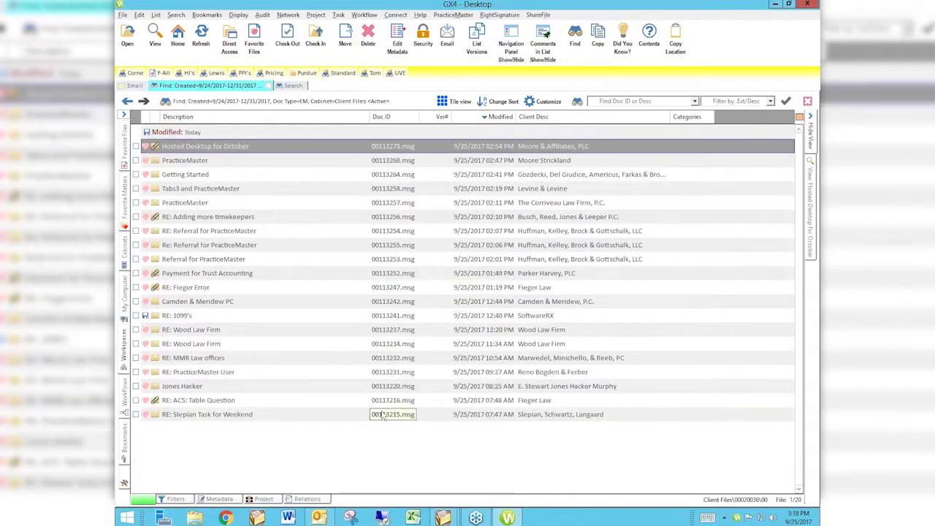
Bookmark the current email search as "Email in last 2 days", set to perform the search, pinned to the Button Bar and saved for Only Me.
click(210, 16)
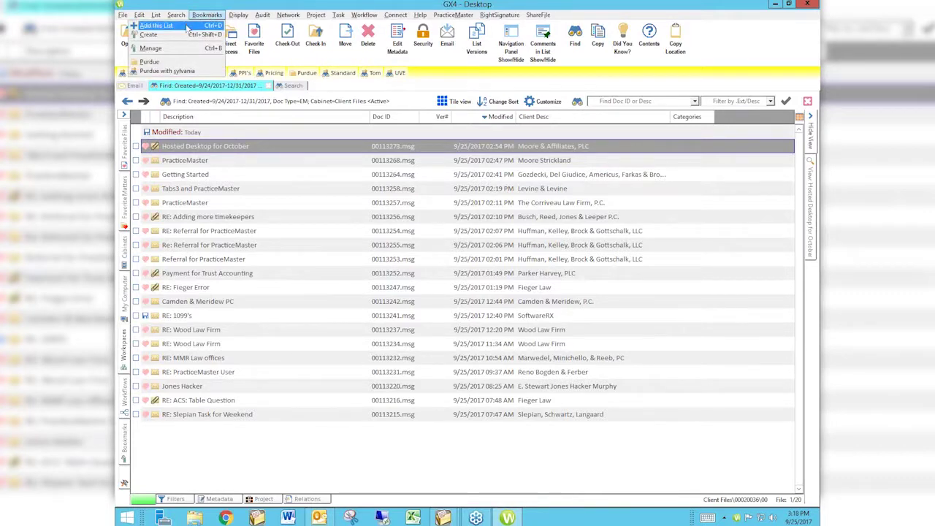
click(187, 27)
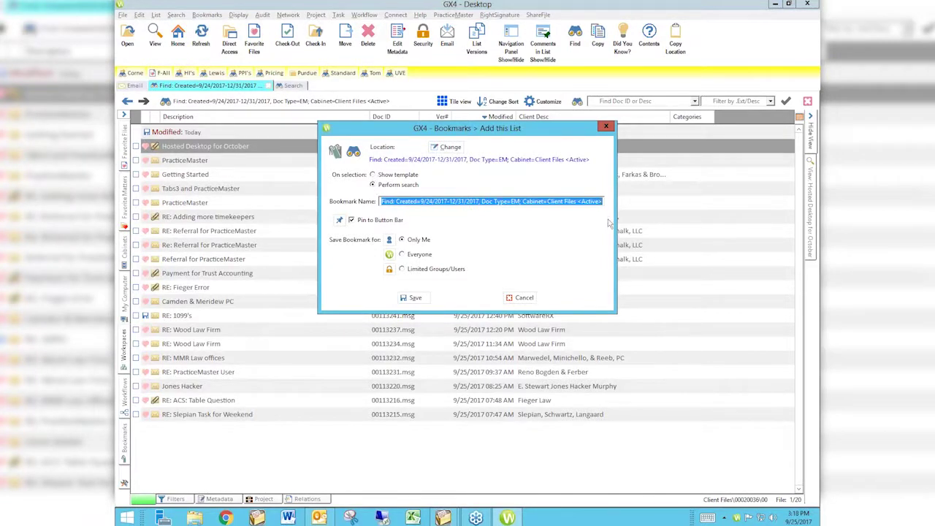
text(Email in last 2 days)
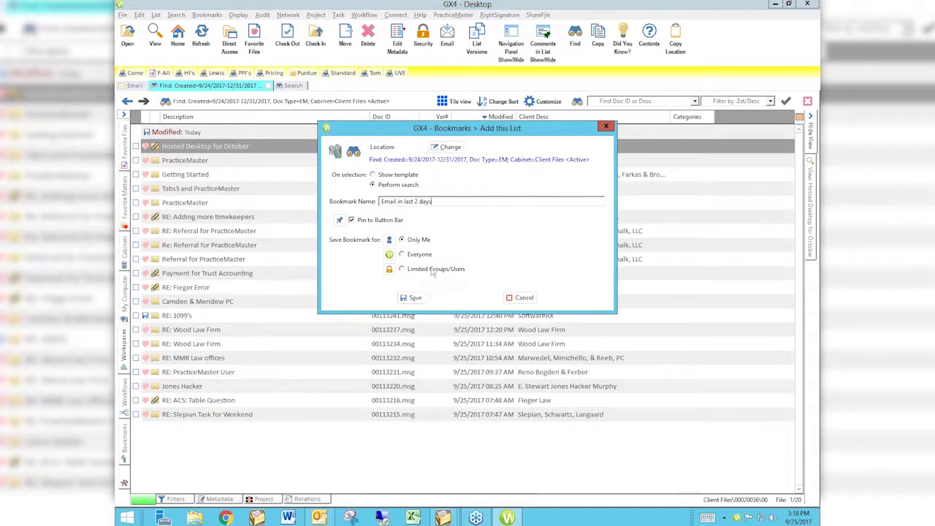
click(411, 300)
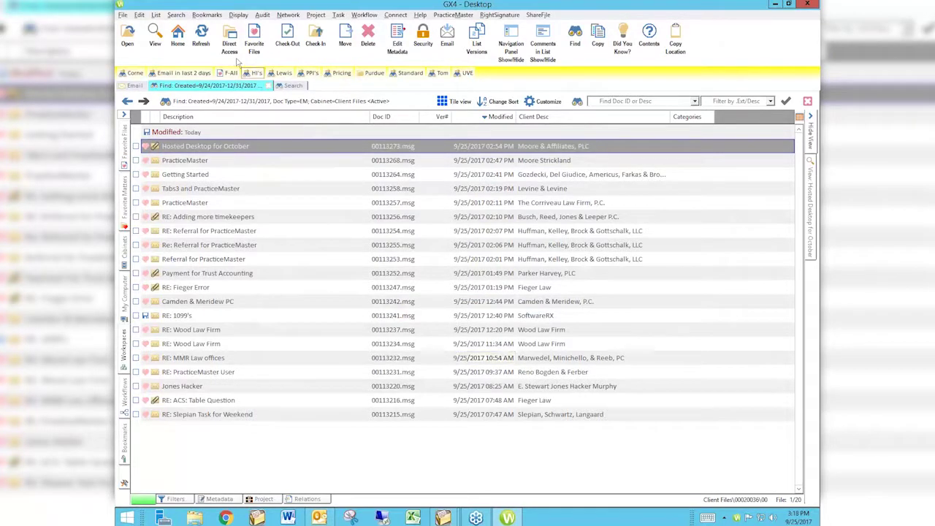
Set the "Email in last 2 days" bookmark to Show template on selection, and check the search template it opens without running the search.
click(206, 15)
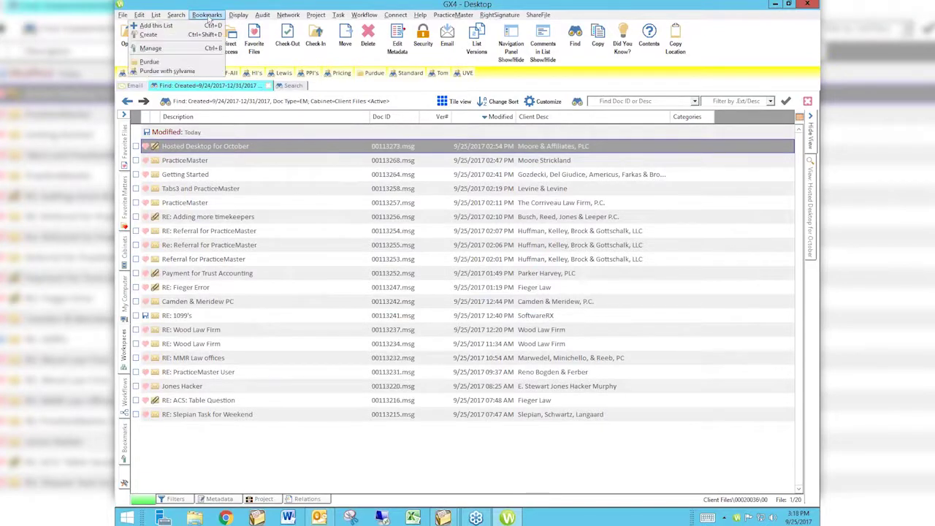
click(187, 49)
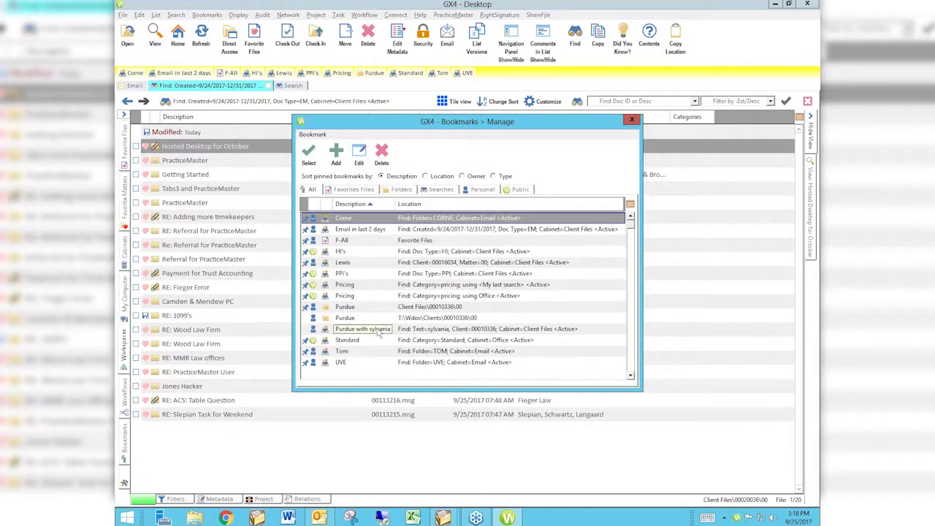
click(372, 231)
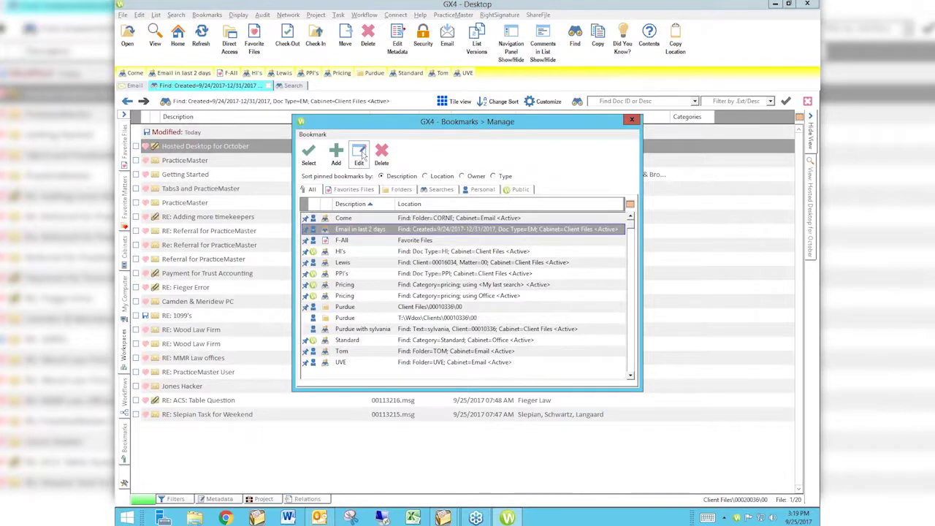
click(360, 155)
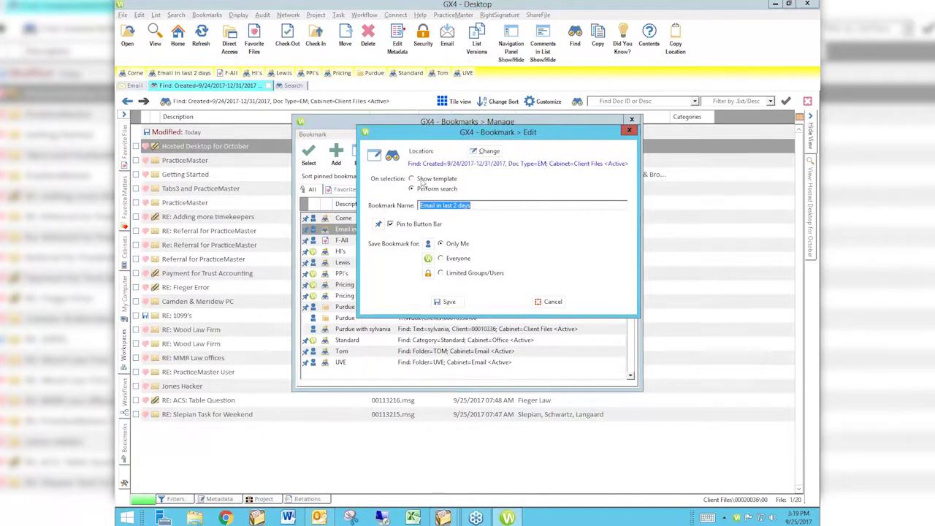
click(421, 183)
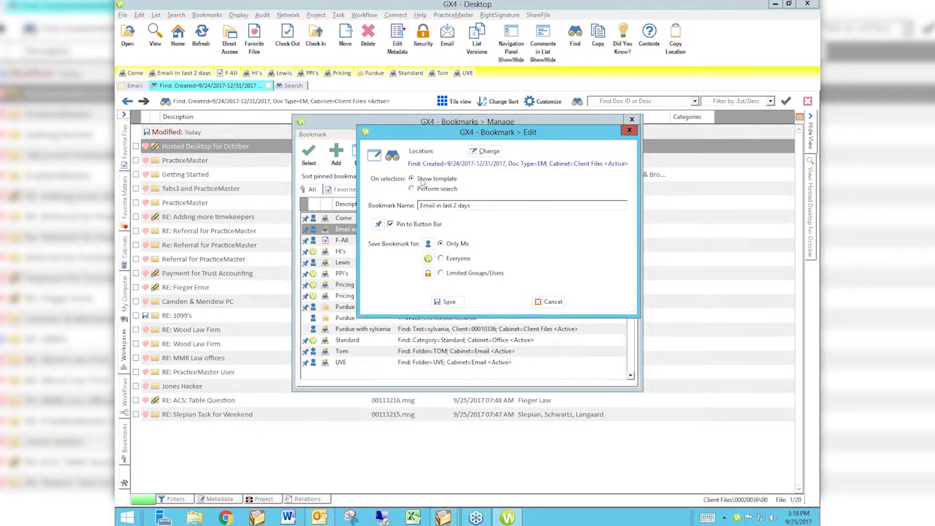
click(448, 303)
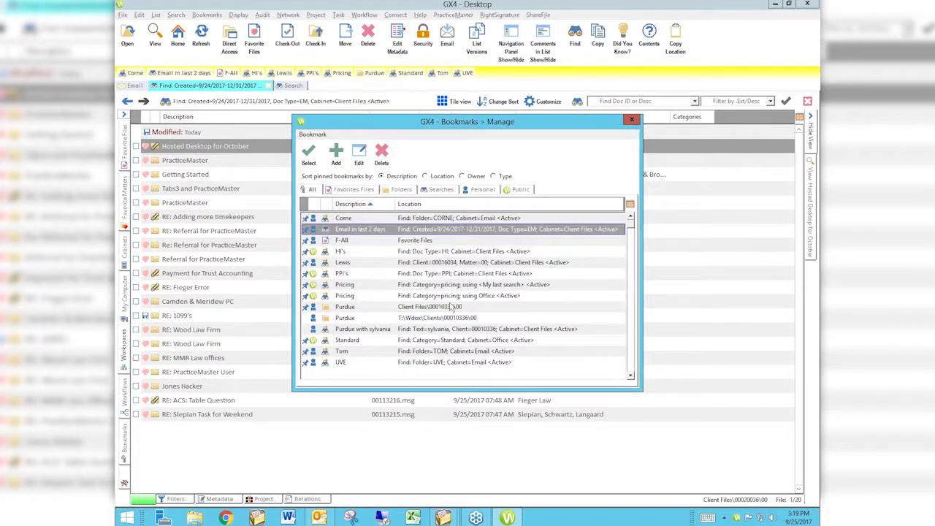
click(632, 122)
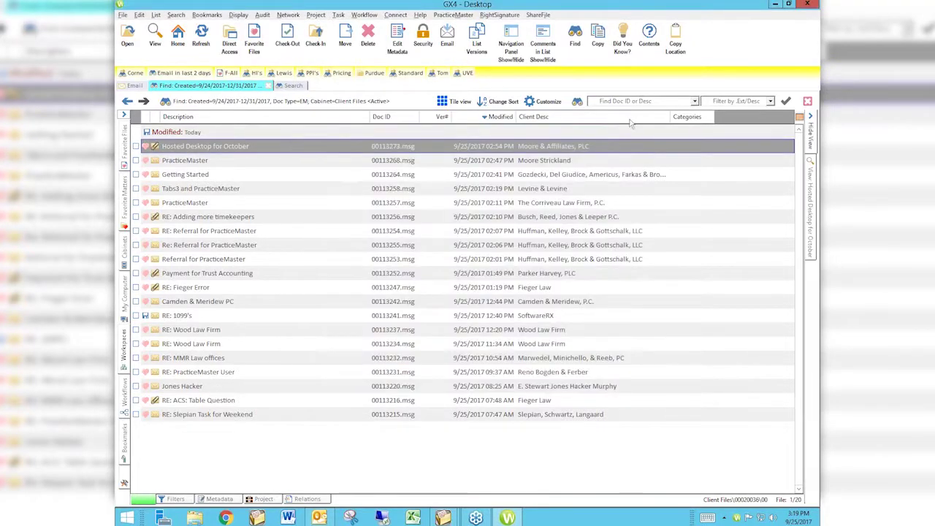
click(190, 74)
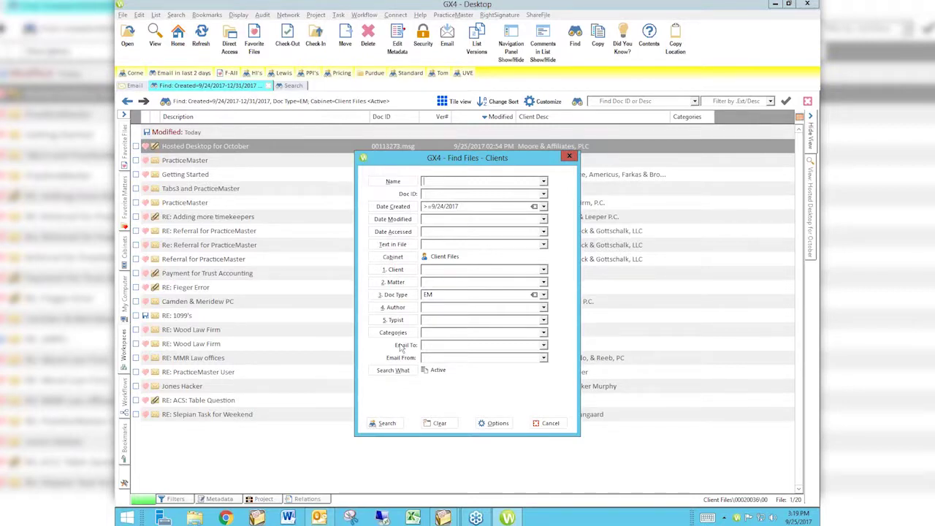
click(548, 423)
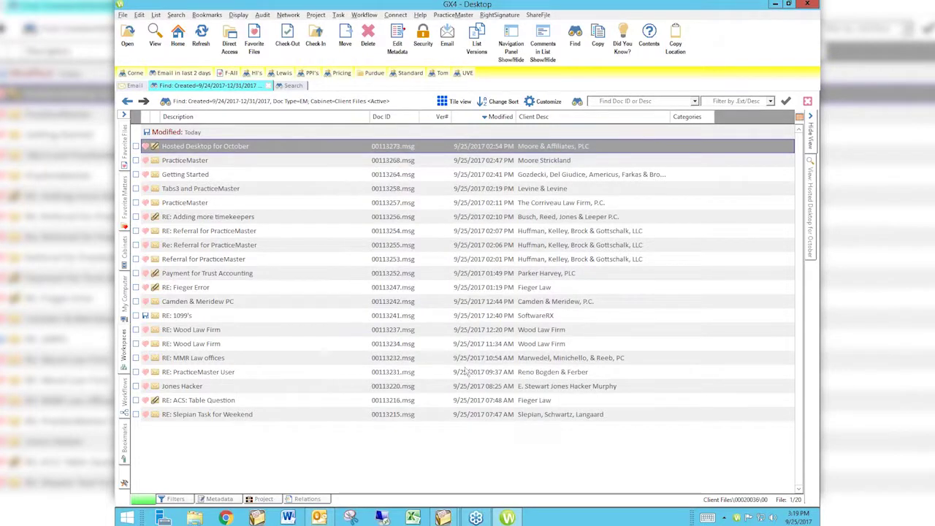
List just the Word favorite files and bookmark that list as "Favorite Word", pinned to the Button Bar and saved for Only Me.
click(254, 43)
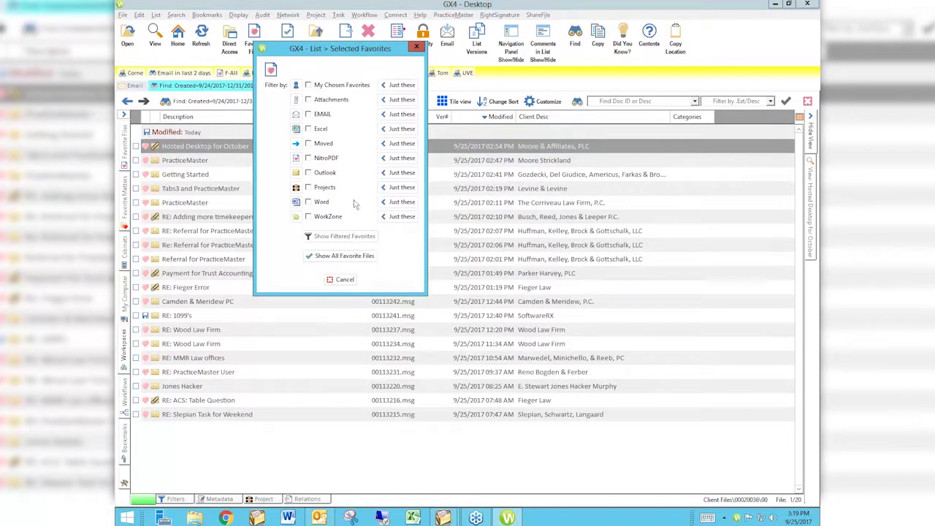
click(407, 204)
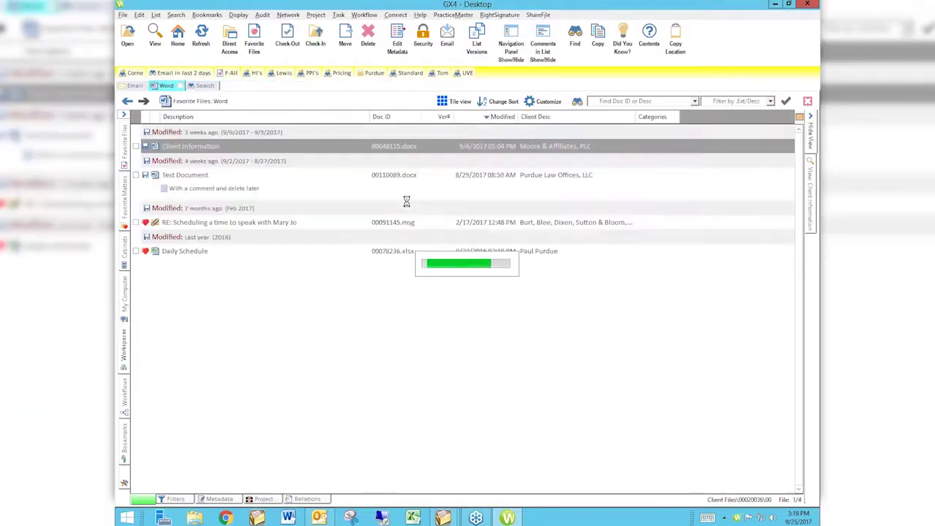
right_click(167, 87)
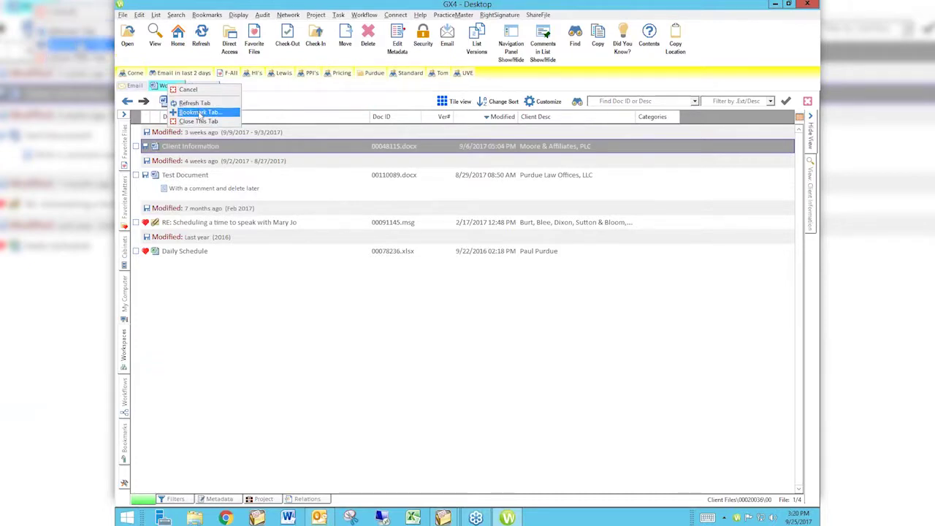
click(205, 16)
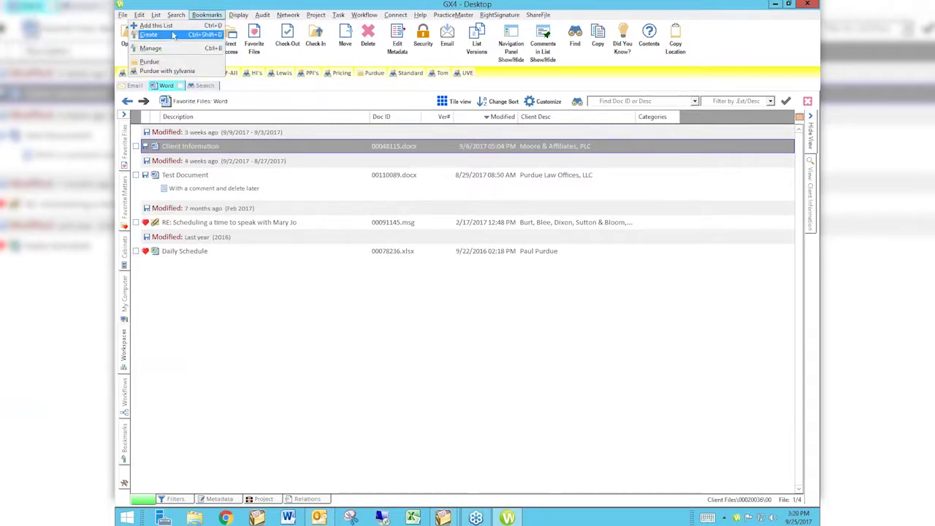
click(263, 92)
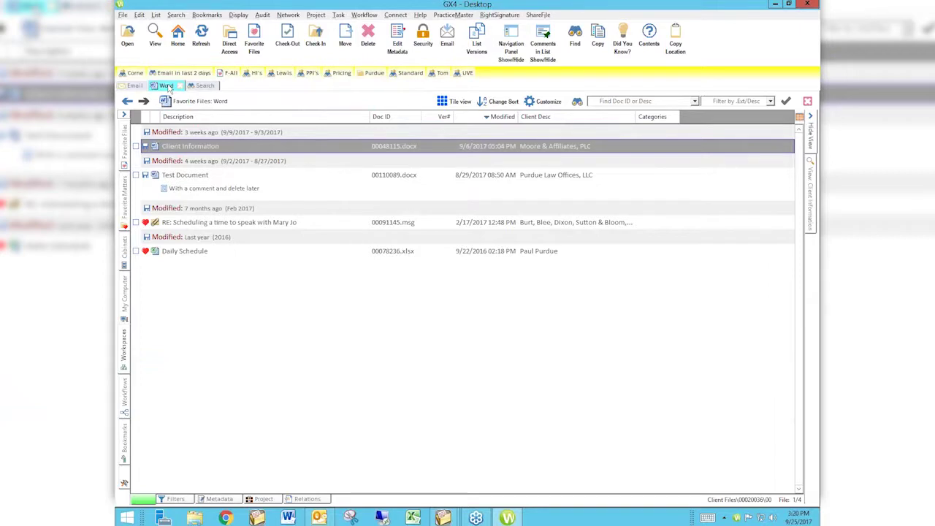
right_click(169, 88)
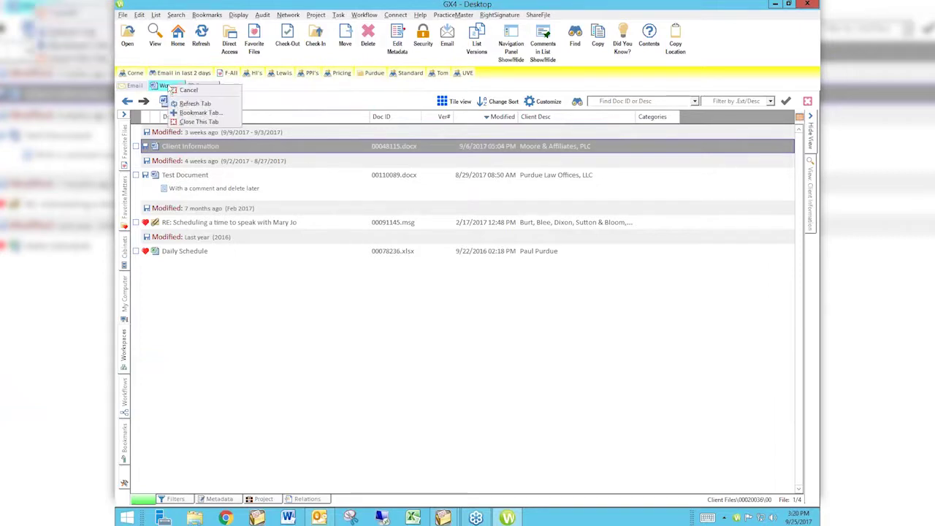
click(196, 113)
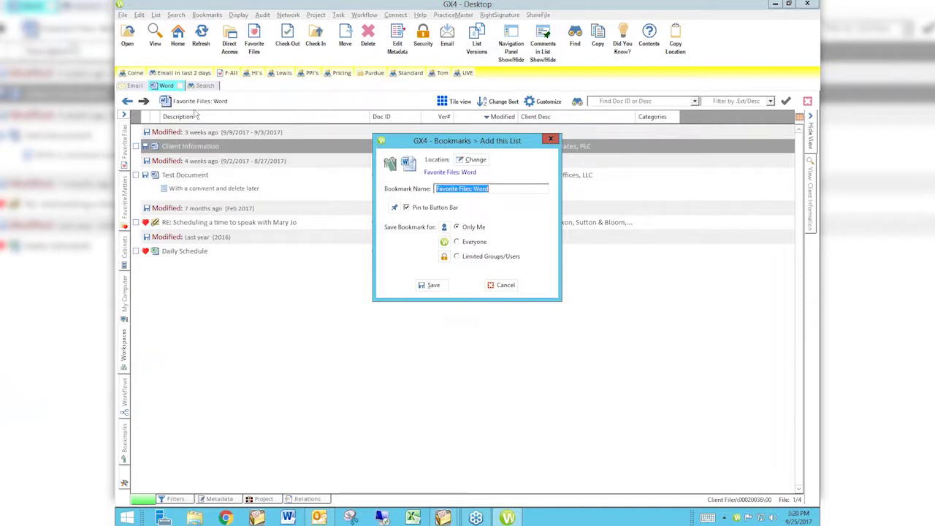
text(Favorite Word)
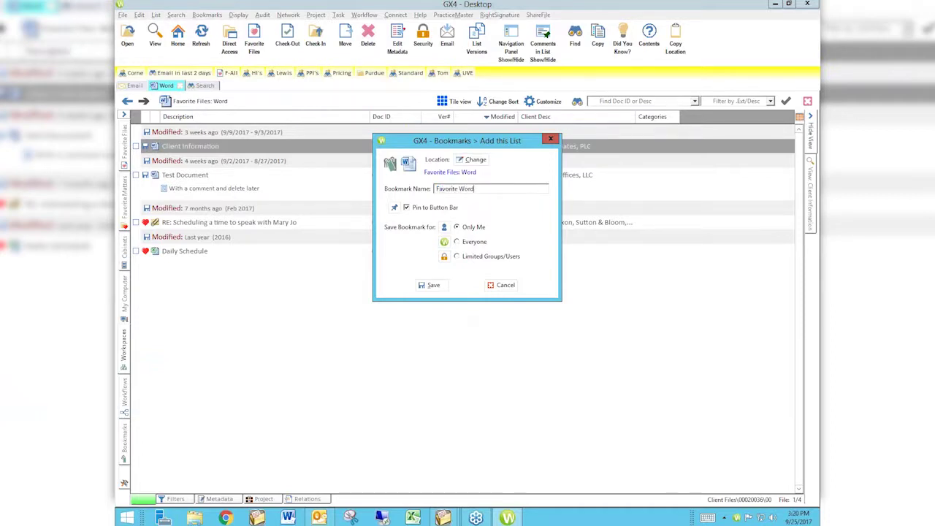
key(Return)
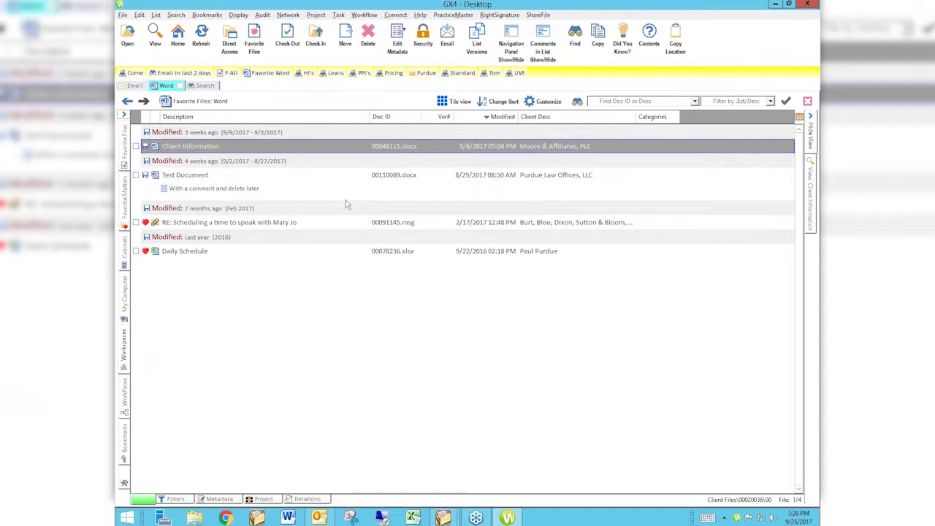
View the Word favorites through the "Favorite Word" bookmark and again by filtering the favorite files to just Word.
click(272, 74)
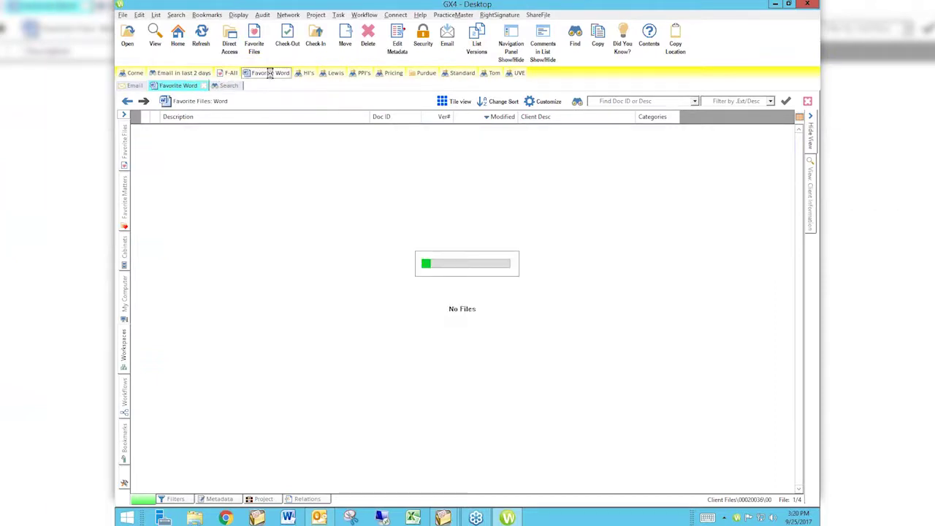
click(254, 37)
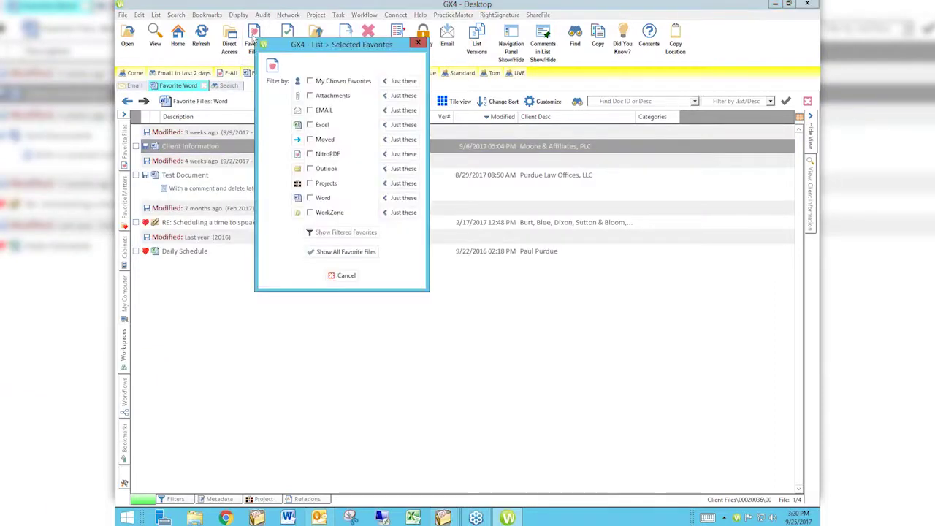
click(406, 198)
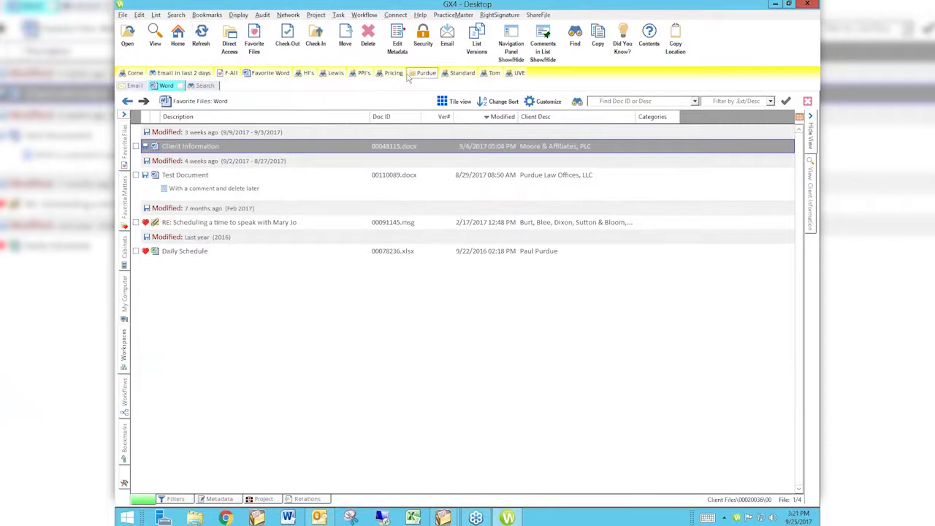
click(208, 15)
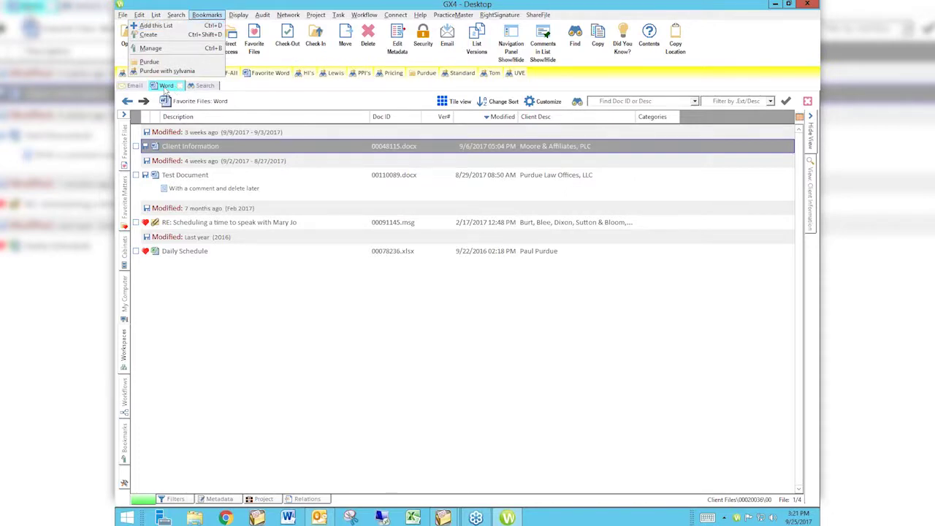
right_click(166, 87)
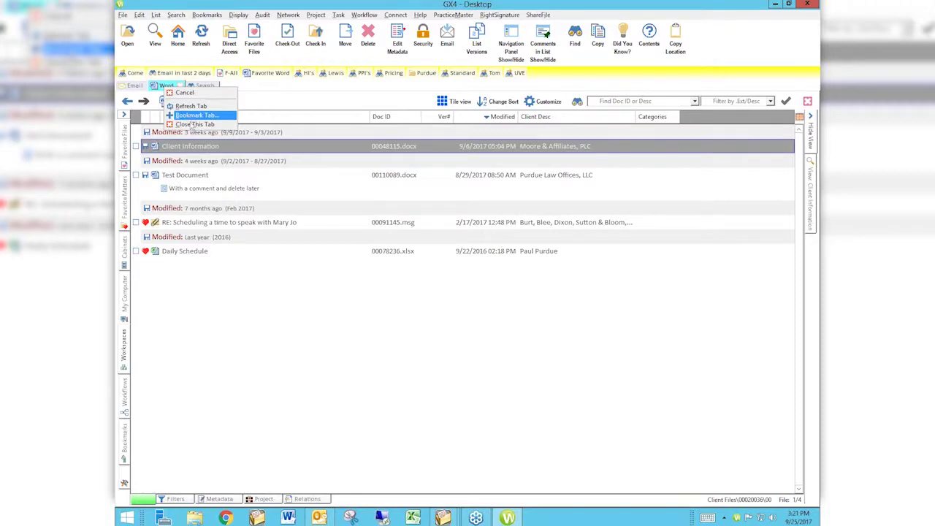
click(379, 353)
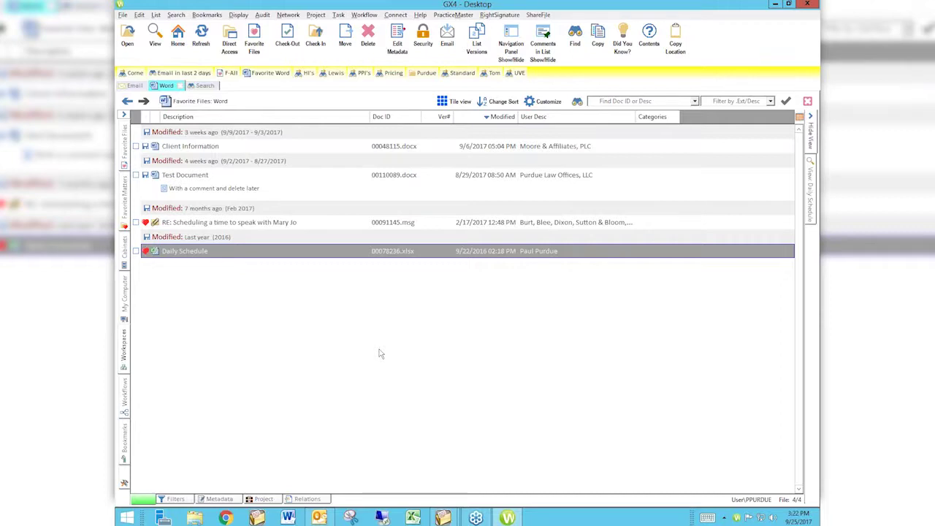
Switch to Chrome, open the People page at attorneycomputersystems.com/people, and look through the staff profiles and contact details.
text(att)
key(Return)
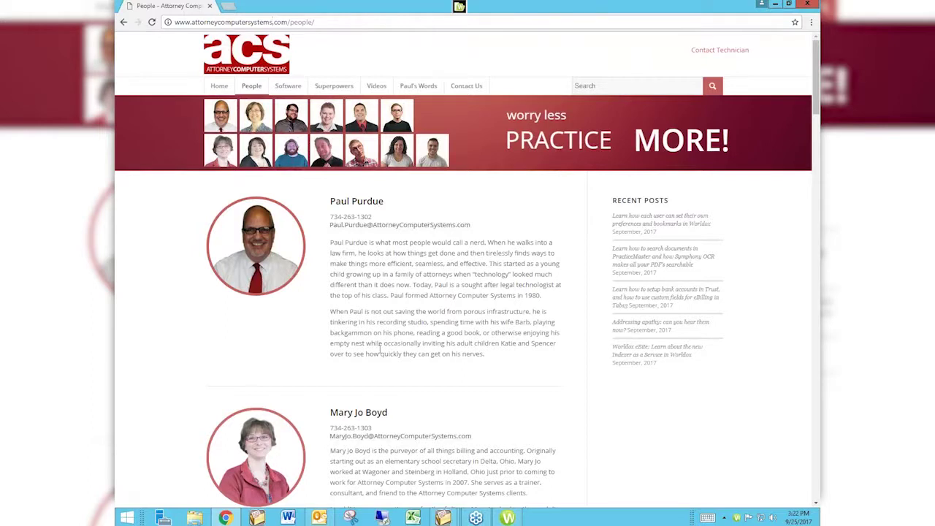
drag(272, 22, 269, 22)
click(424, 278)
scroll(509, 451, down, 5)
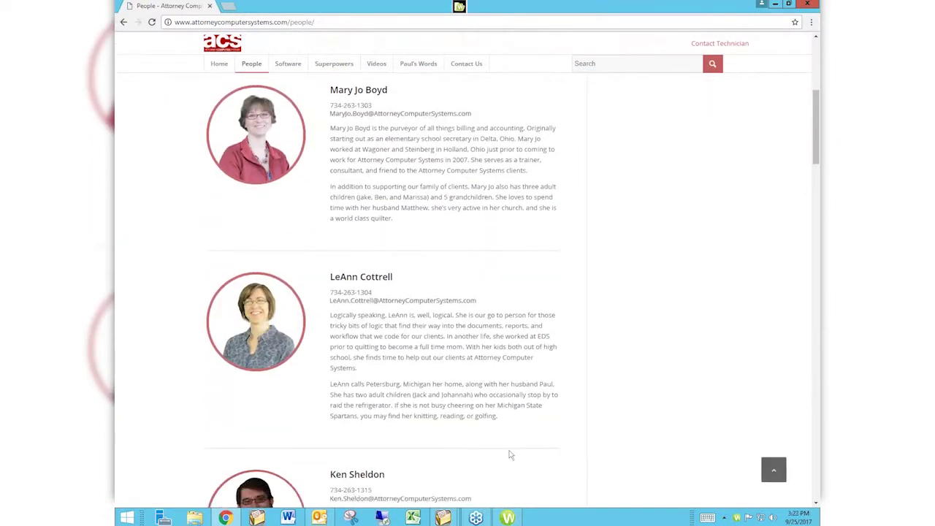
Open the Worldox Virtual User Group Meetings from the site's video collections and look through the upcoming session and past recordings.
click(377, 64)
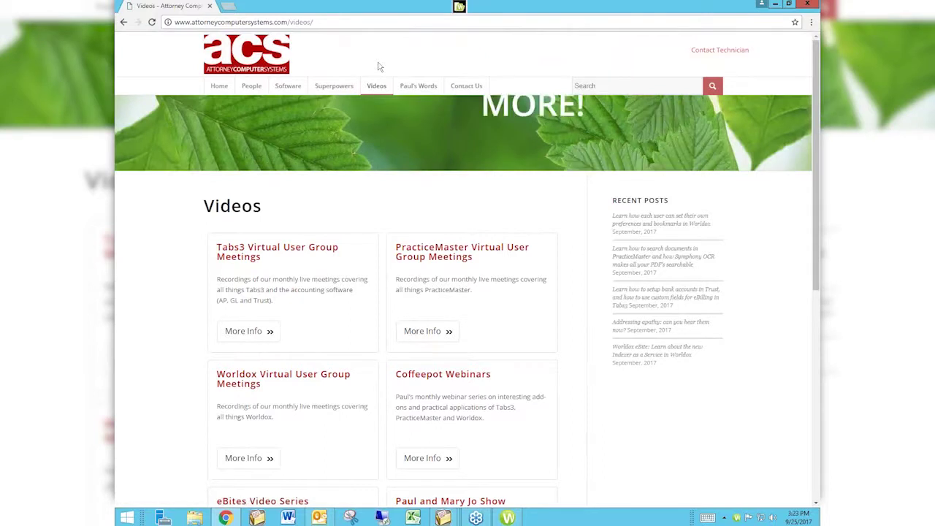
scroll(379, 66, down, 2)
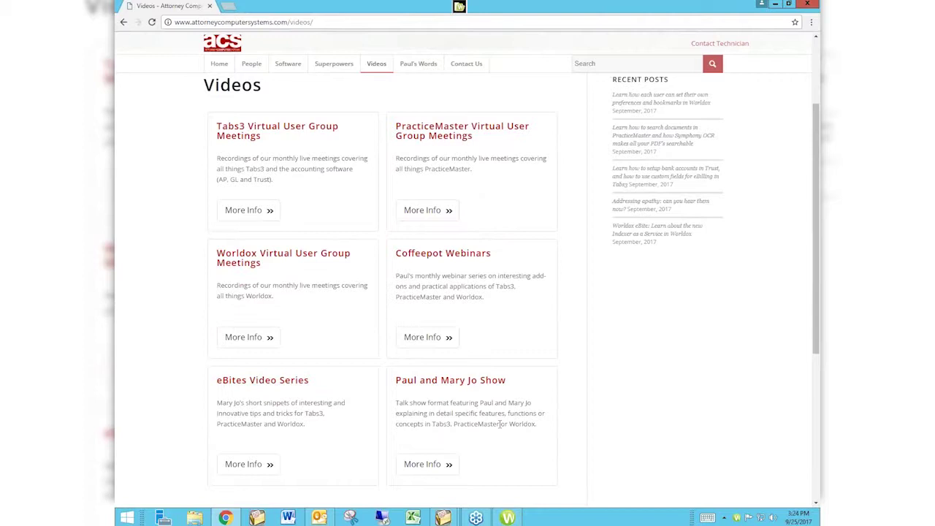
click(248, 342)
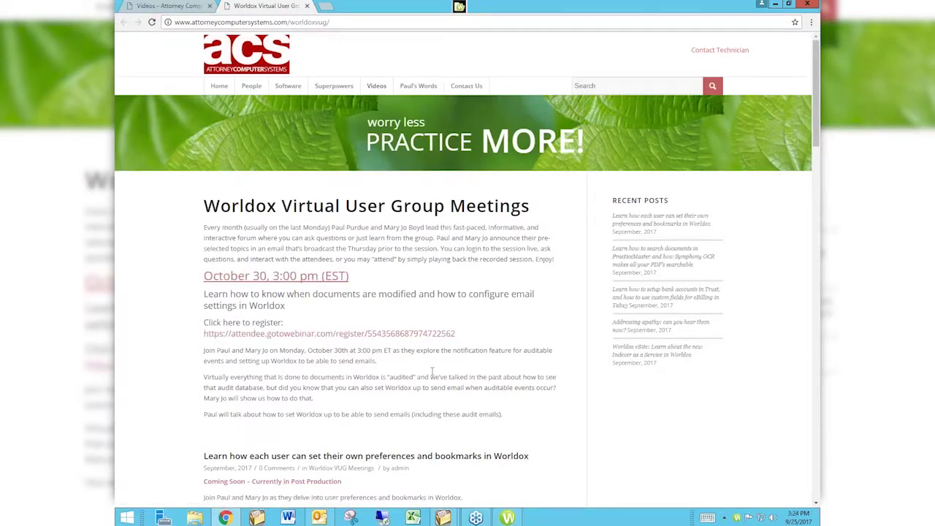
scroll(432, 373, down, 3)
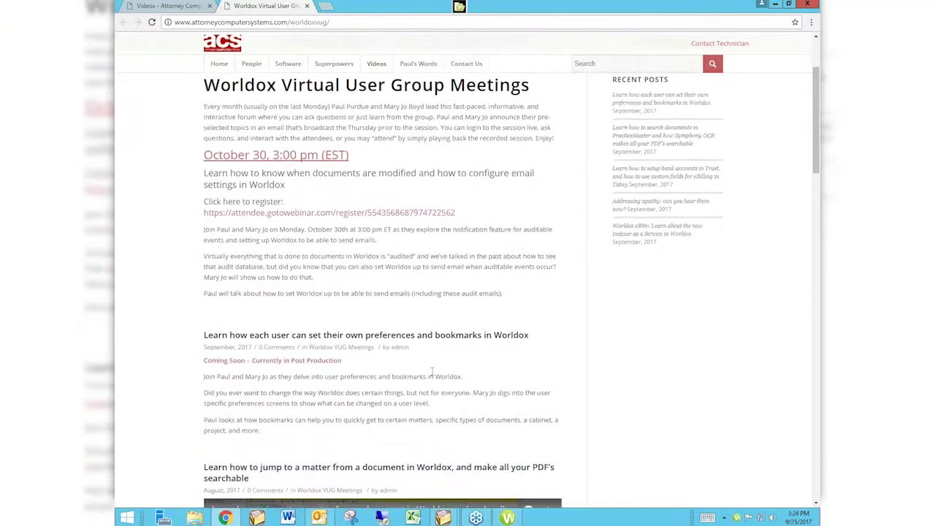
scroll(432, 371, down, 5)
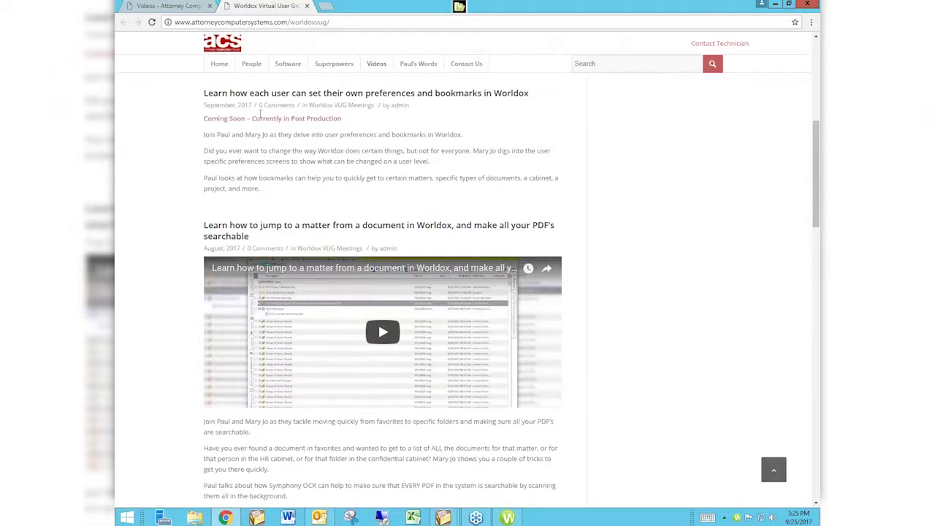
Look through the past Worldox user group meeting recordings and search the website for "email".
scroll(261, 114, down, 3)
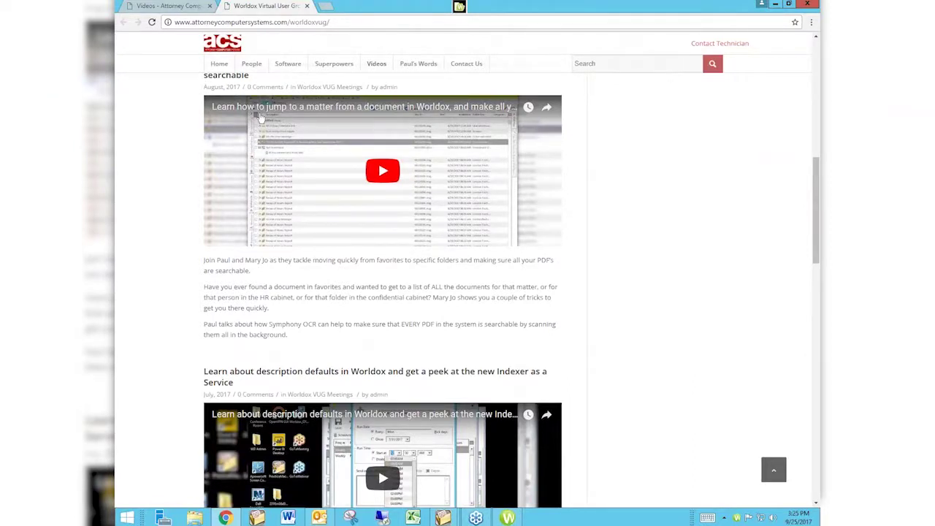
scroll(261, 115, down, 4)
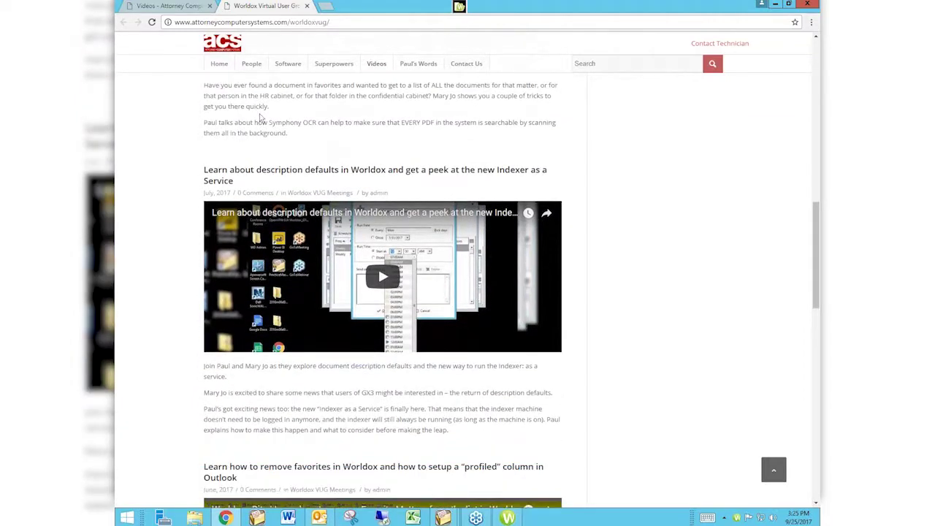
scroll(261, 115, up, 2)
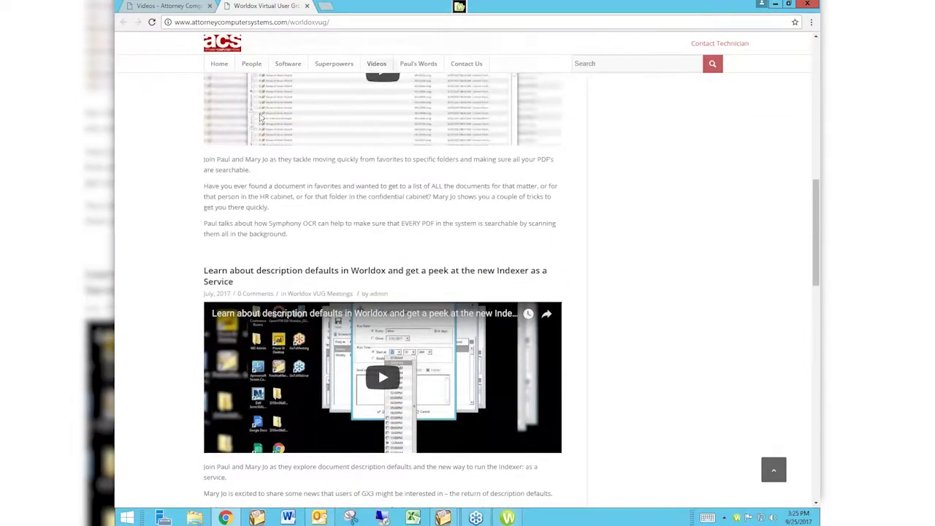
scroll(261, 114, up, 4)
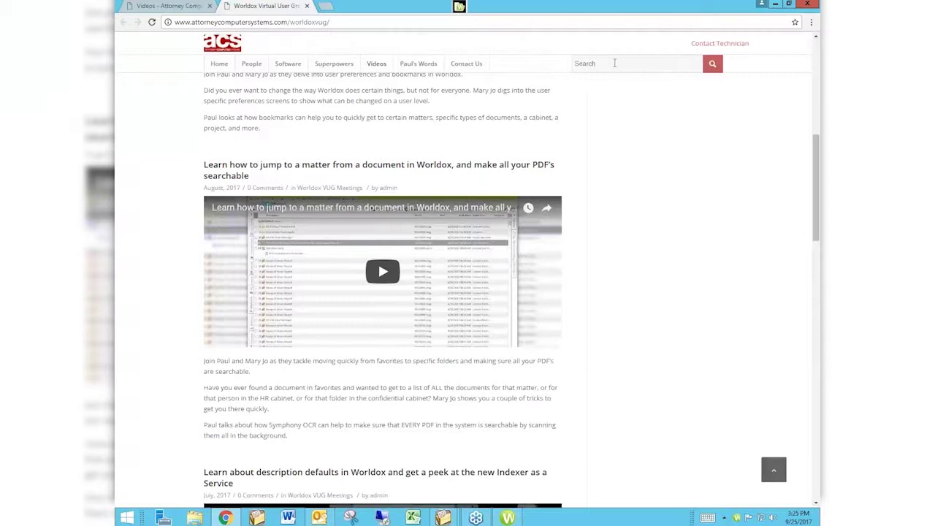
click(614, 63)
text(email)
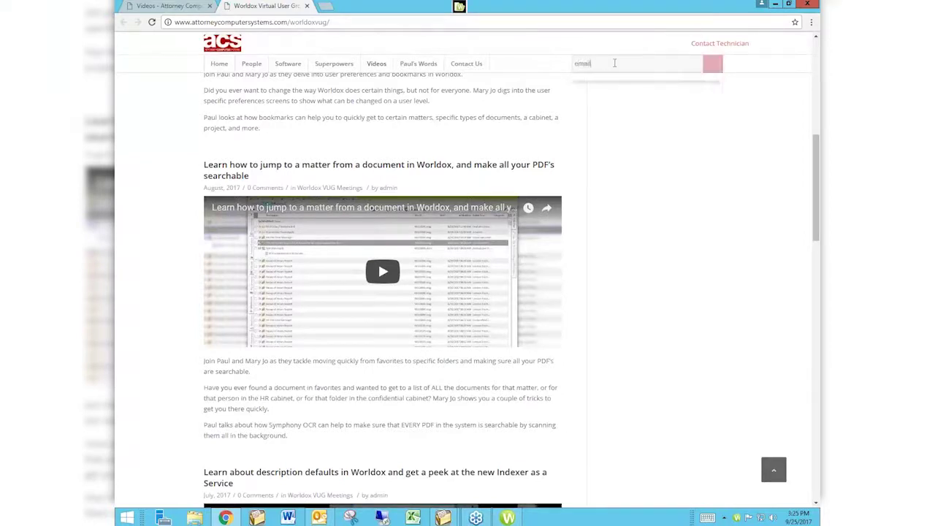
key(Return)
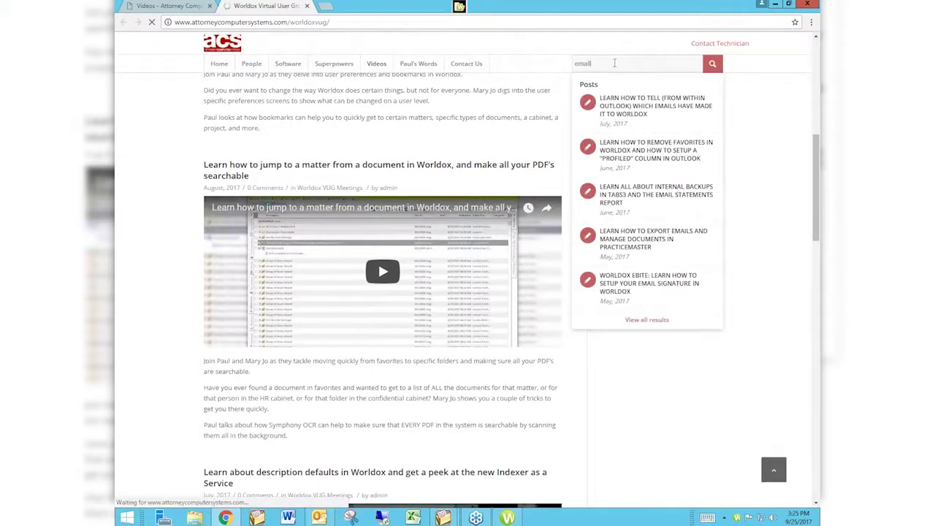